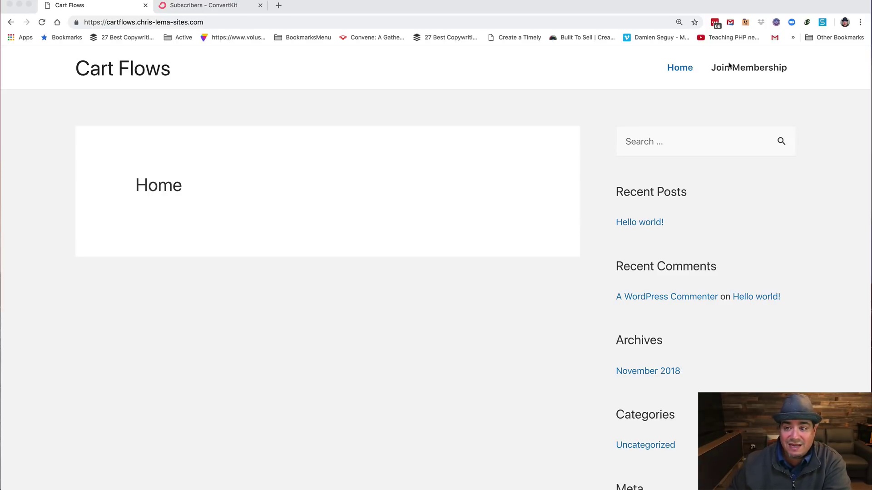
Step: Open the Join Membership page and follow Join Today to the $999.00 membership checkout
{"action": "left_click", "coordinate": [752, 70]}
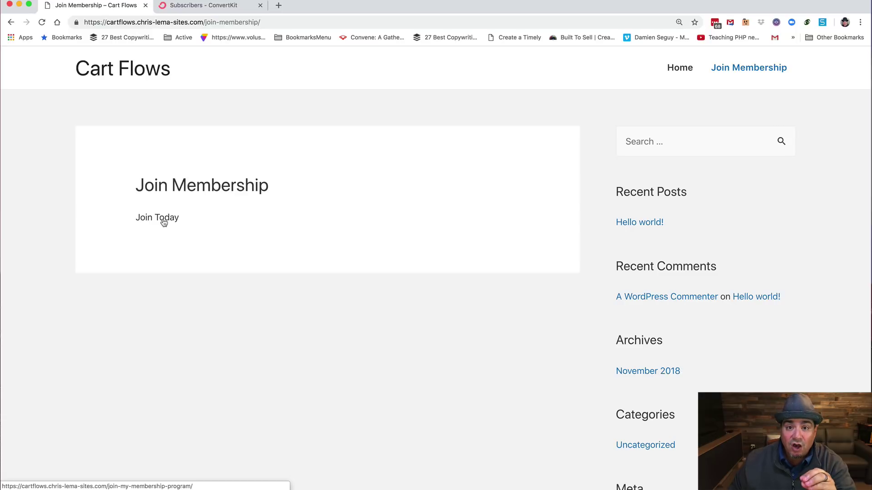
{"action": "left_click", "coordinate": [164, 222]}
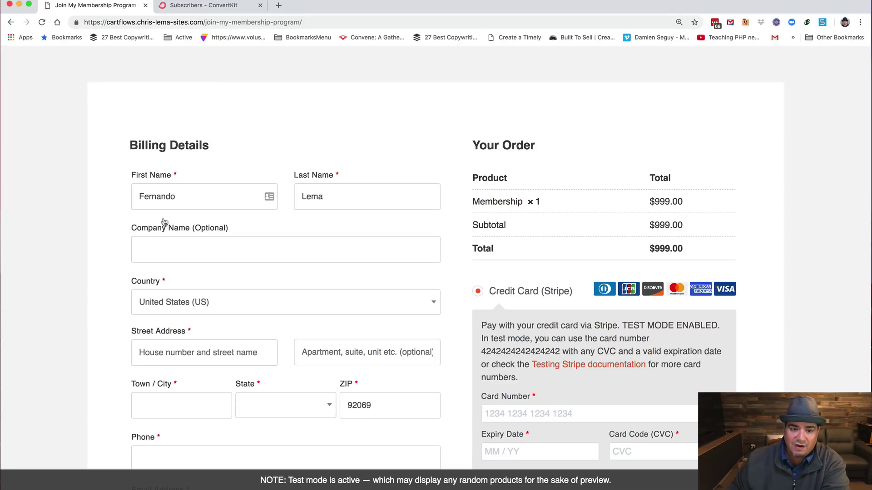
Step: Fill in the buyer's first name, street address and town, choose California, and replace the ZIP code
{"action": "scroll", "coordinate": [369, 150], "scroll_direction": "down", "scroll_amount": 2}
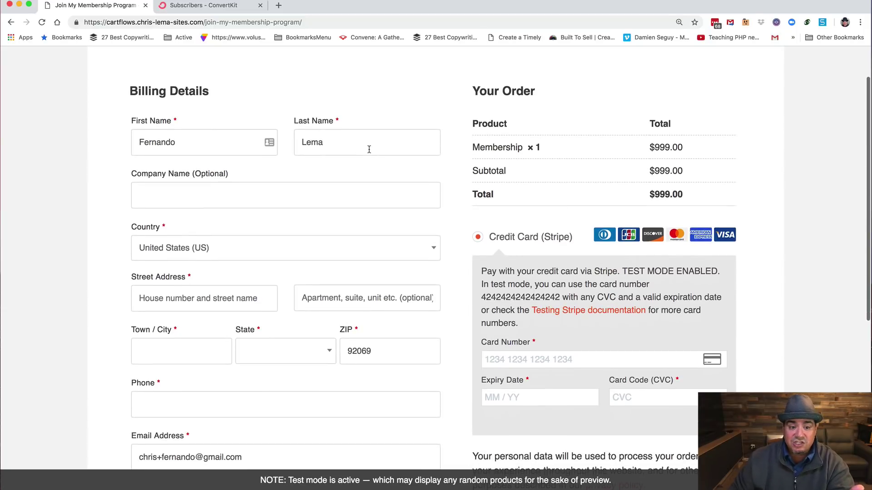
{"action": "left_click_drag", "start_coordinate": [183, 145], "coordinate": [132, 144]}
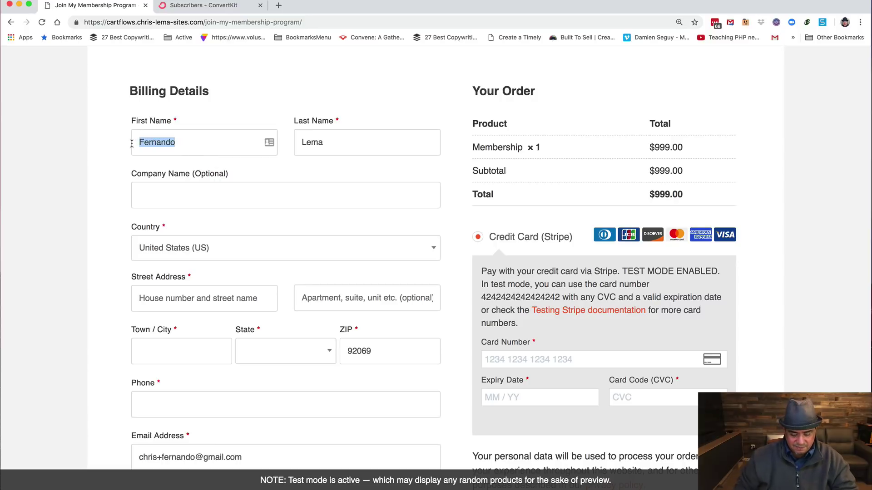
{"action": "type", "text": "Jose"}
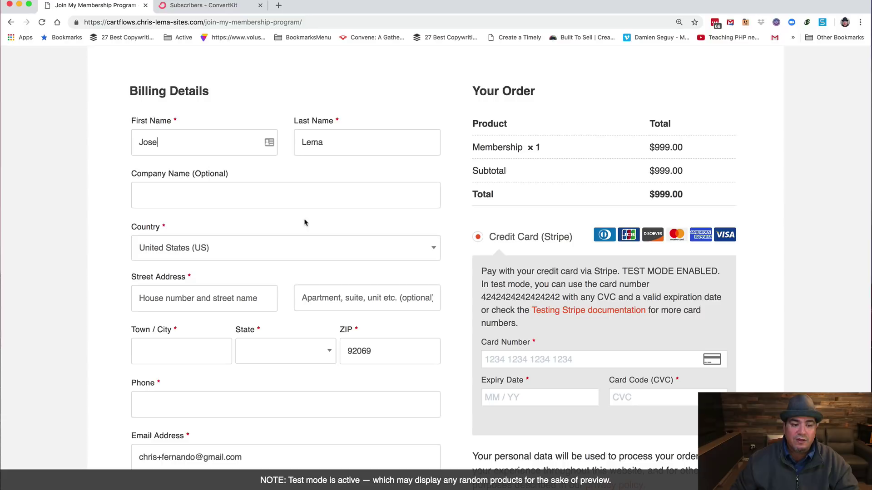
{"action": "left_click", "coordinate": [225, 299]}
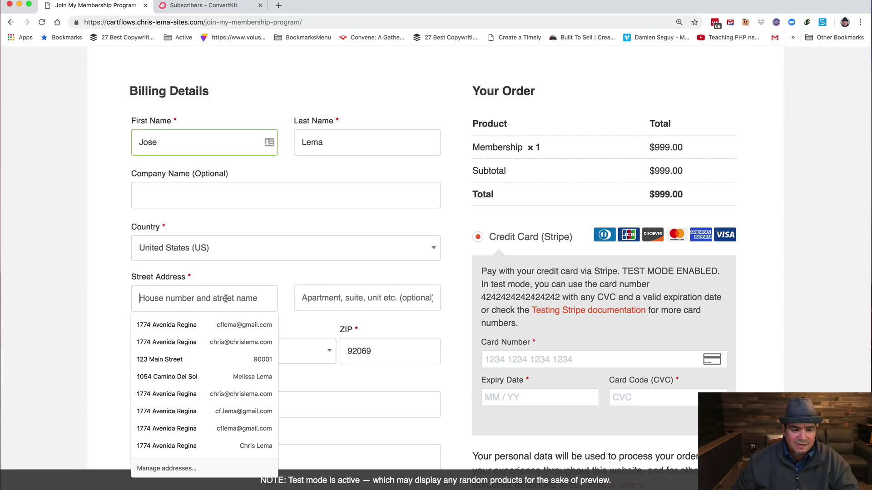
{"action": "type", "text": "1111"}
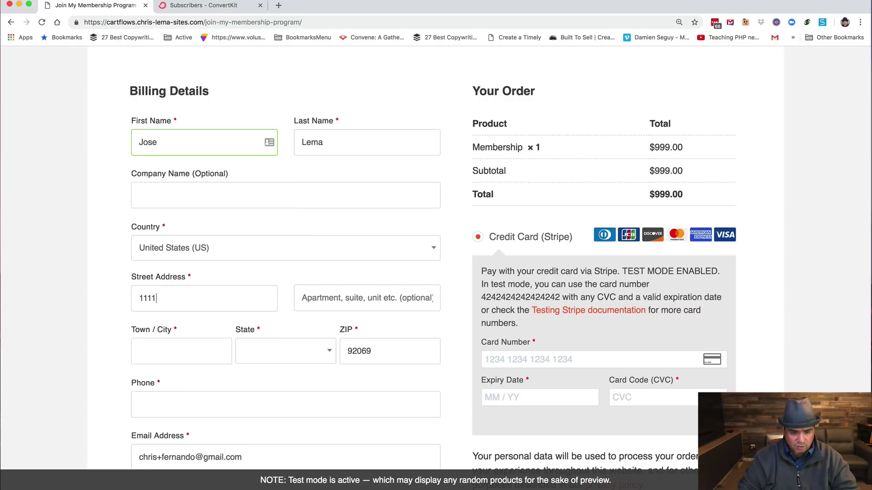
{"action": "type", "text": " Fake Address"}
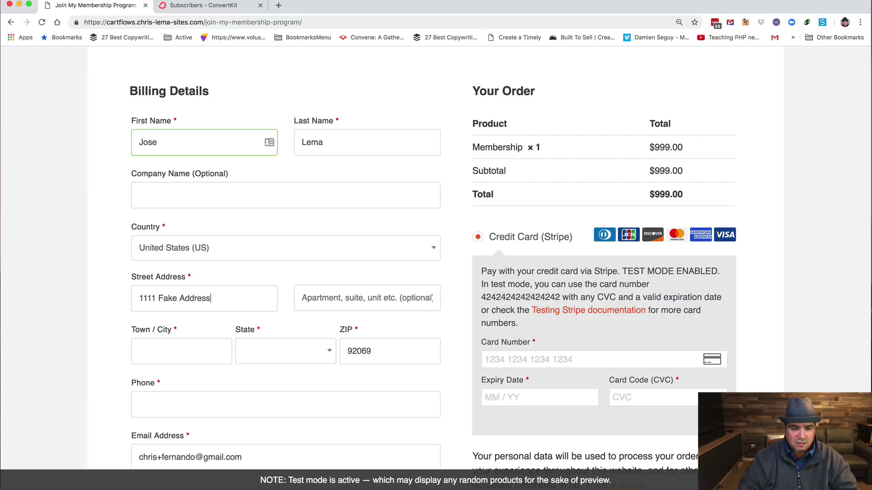
{"action": "key", "text": "Tab"}
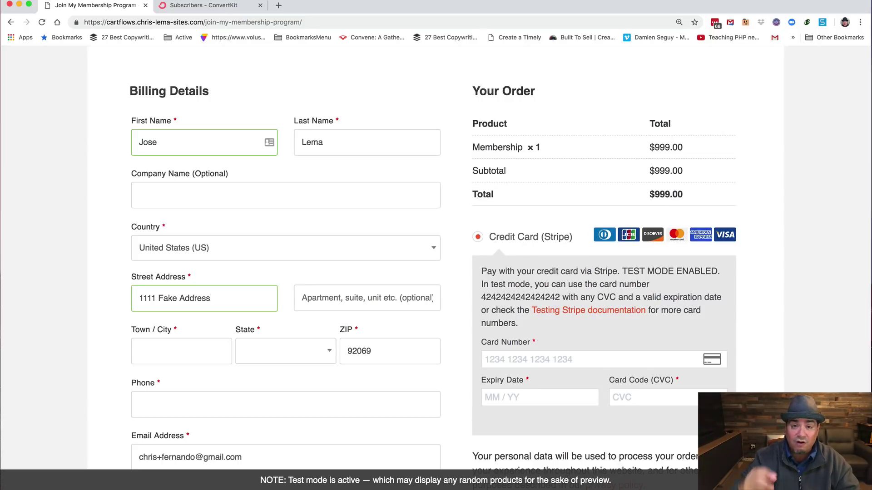
{"action": "type", "text": "Tustin"}
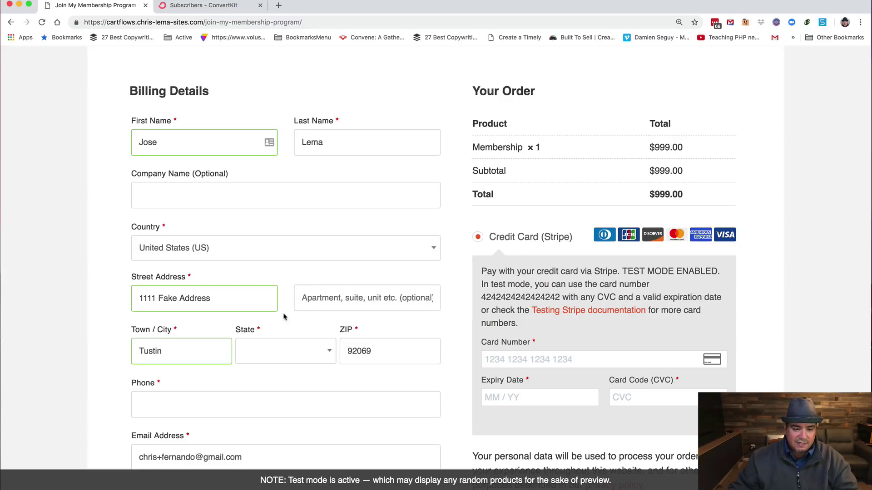
{"action": "left_click", "coordinate": [275, 353]}
{"action": "left_click", "coordinate": [262, 308]}
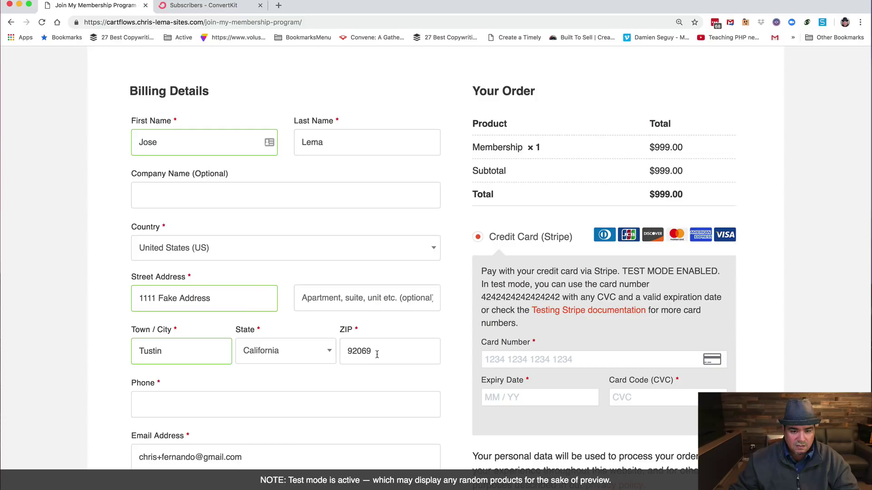
{"action": "double_click", "coordinate": [375, 353]}
{"action": "type", "text": "92680"}
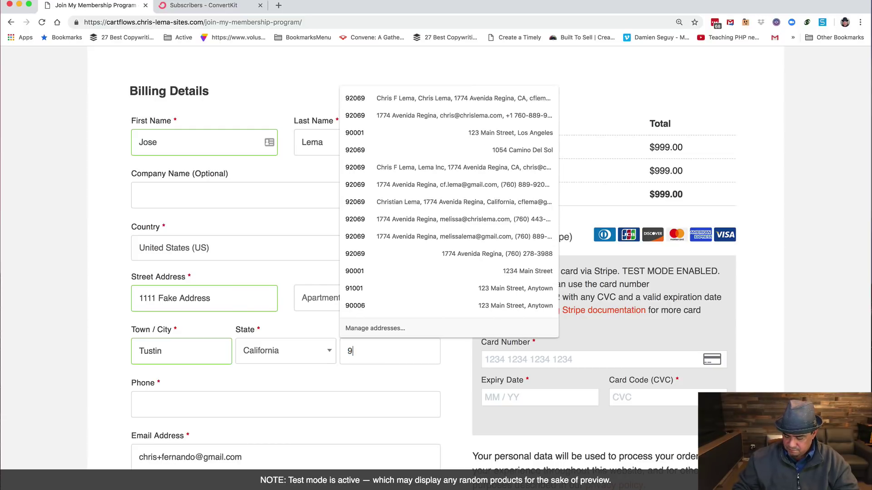
Step: Enter the buyer's phone number and change the name part of the billing e-mail
{"action": "left_click", "coordinate": [251, 404]}
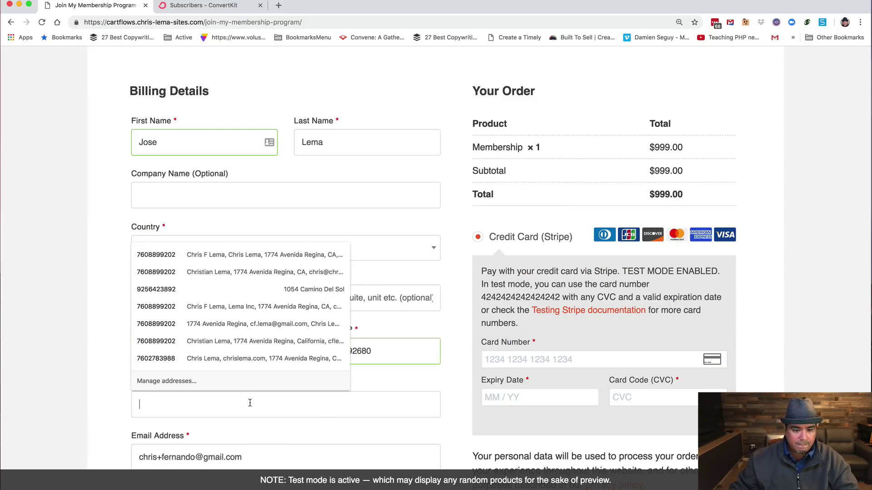
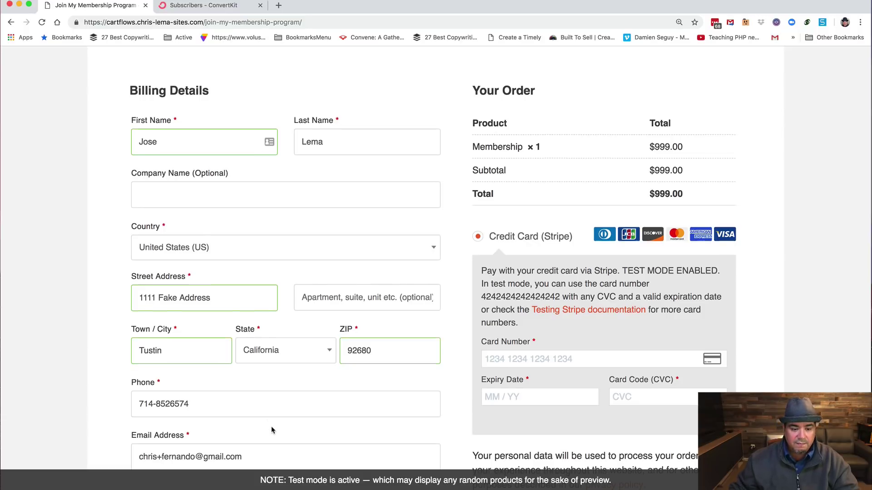
{"action": "scroll", "coordinate": [273, 426], "scroll_direction": "down", "scroll_amount": 3}
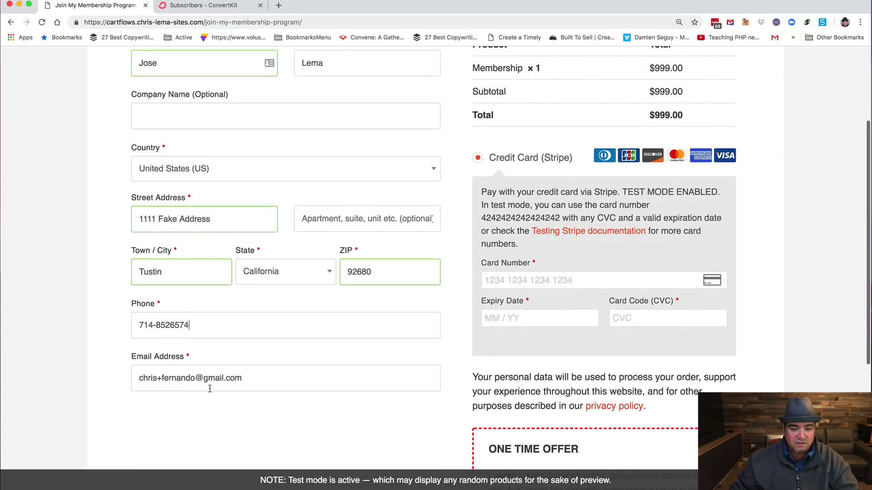
{"action": "left_click", "coordinate": [190, 378]}
{"action": "left_click_drag", "start_coordinate": [195, 379], "coordinate": [160, 378]}
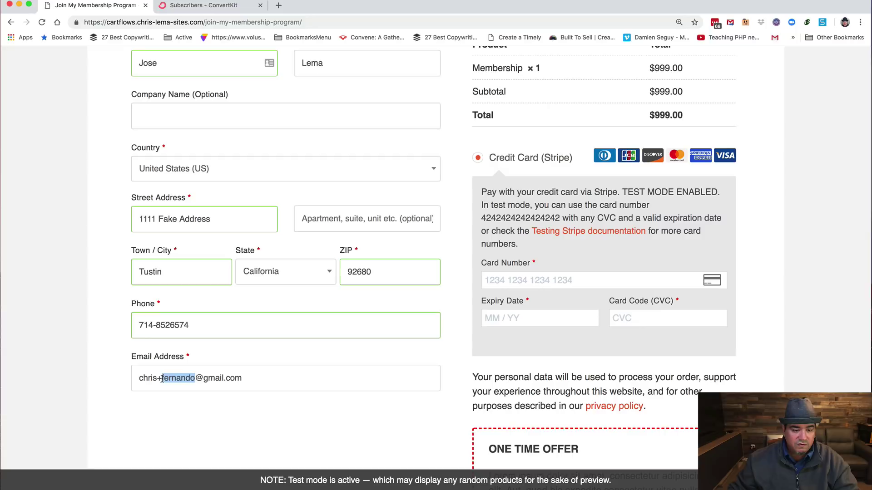
{"action": "type", "text": "jose"}
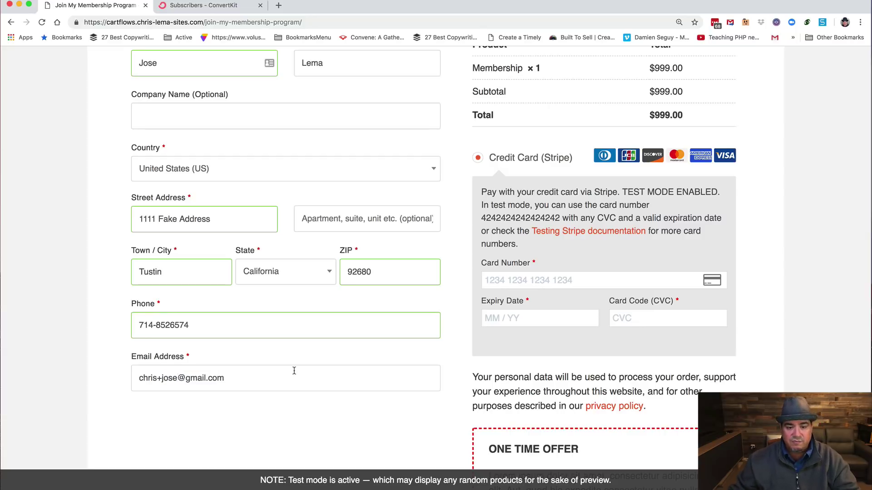
Step: Enter the Stripe test card number and its expiry and CVC details
{"action": "left_click", "coordinate": [548, 276]}
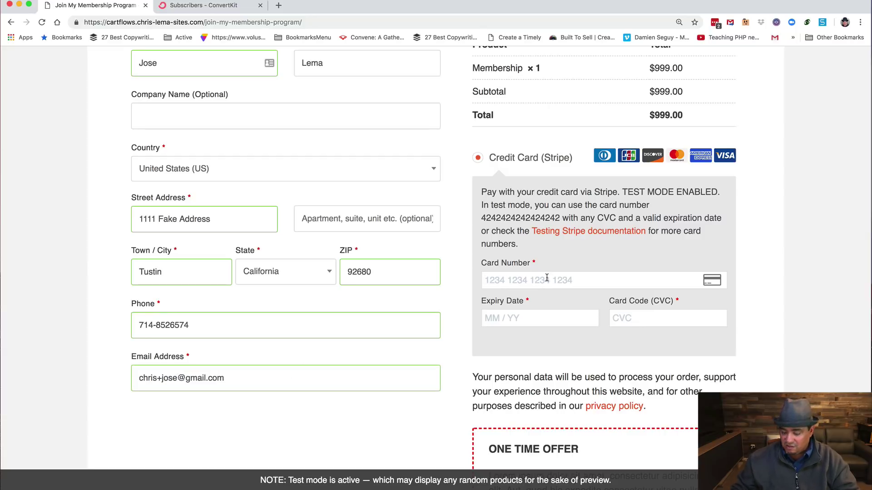
{"action": "type", "text": "4242 42"}
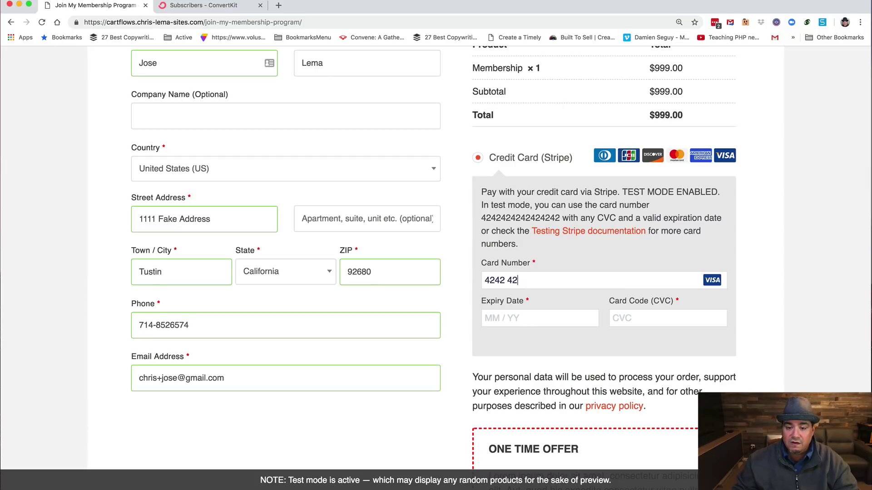
{"action": "type", "text": "42 4242 4242"}
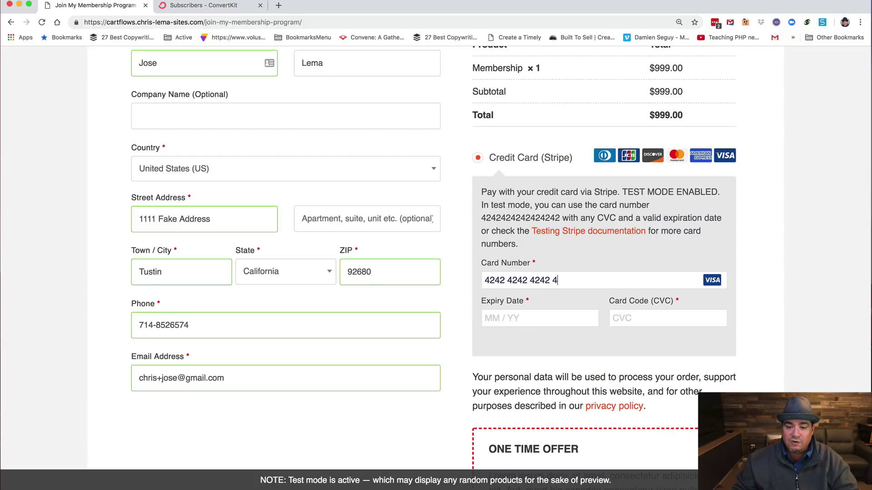
{"action": "left_click", "coordinate": [560, 318]}
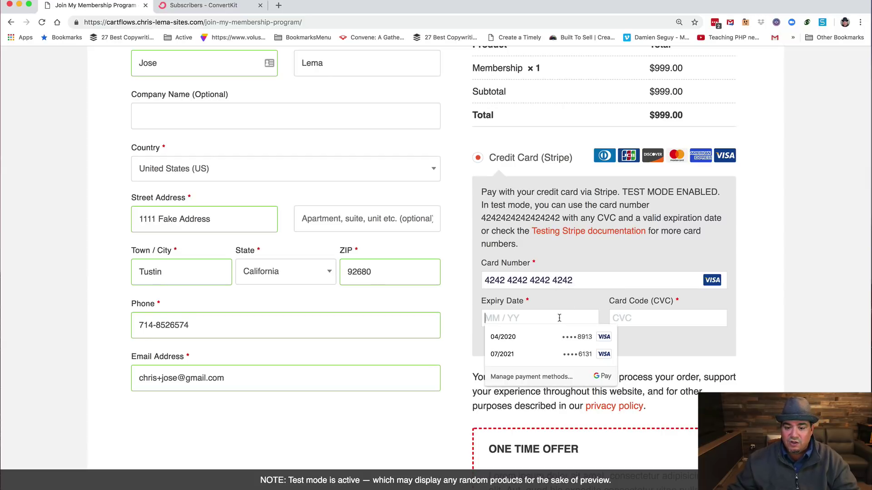
{"action": "type", "text": "042"}
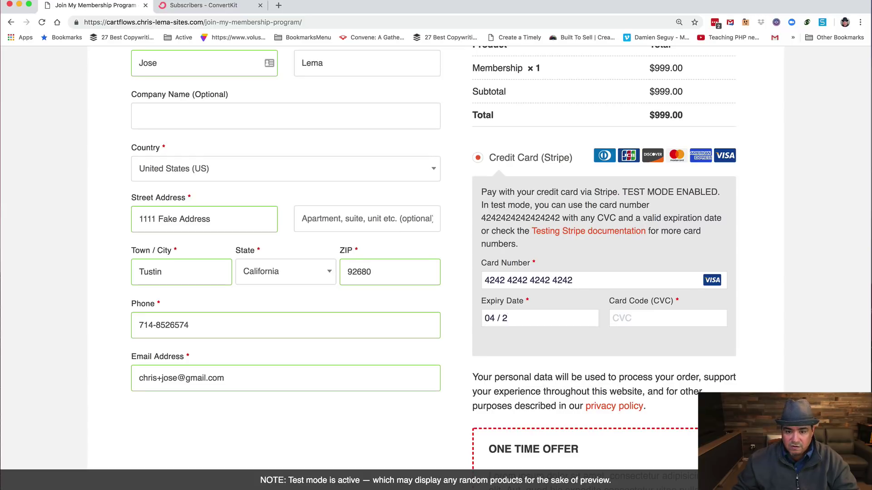
{"action": "type", "text": "2"}
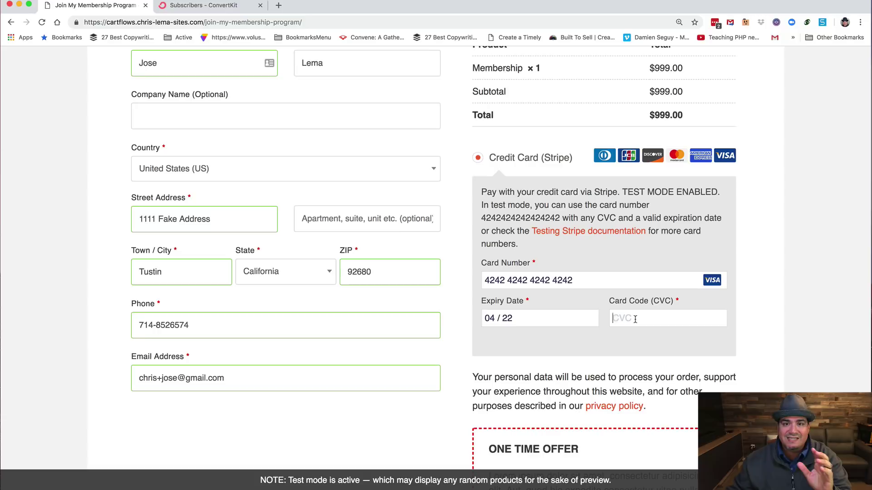
{"action": "type", "text": "4"}
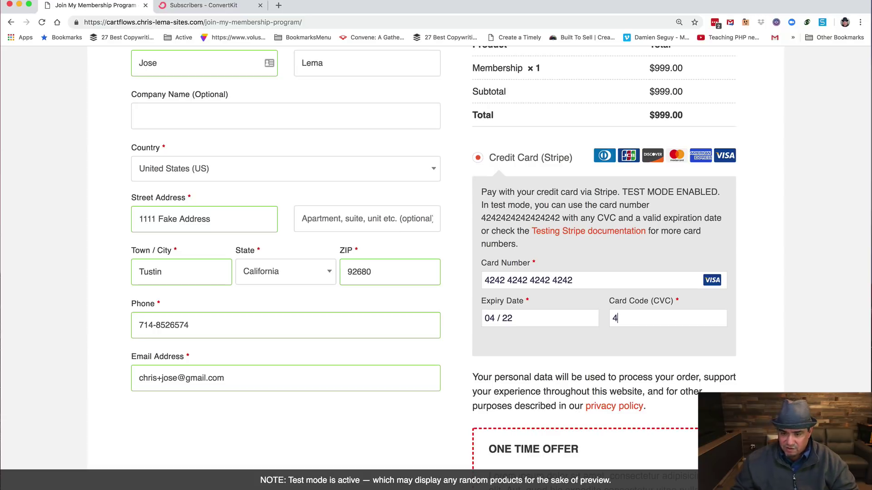
{"action": "type", "text": "22"}
Step: Accept the $99.00 eBook Guide one-time offer, bringing the total to $1,098.00
{"action": "scroll", "coordinate": [531, 316], "scroll_direction": "down", "scroll_amount": 3}
{"action": "scroll", "coordinate": [531, 315], "scroll_direction": "up", "scroll_amount": 5}
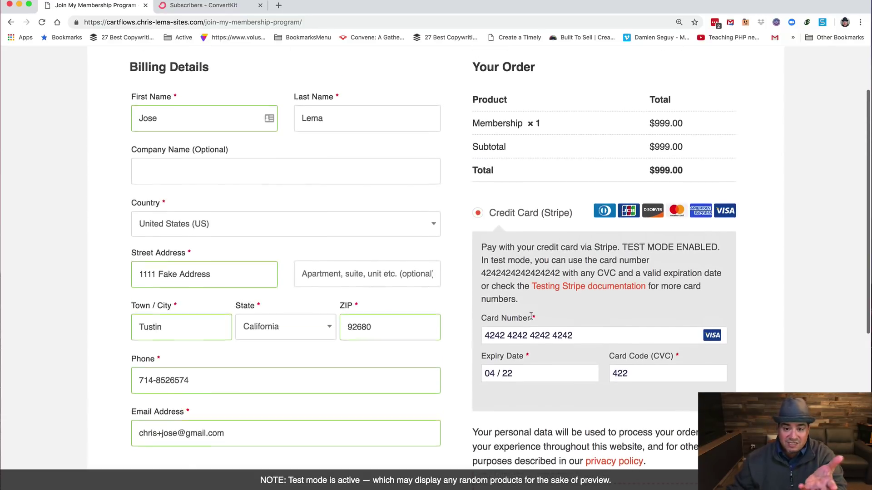
{"action": "scroll", "coordinate": [530, 316], "scroll_direction": "down", "scroll_amount": 10}
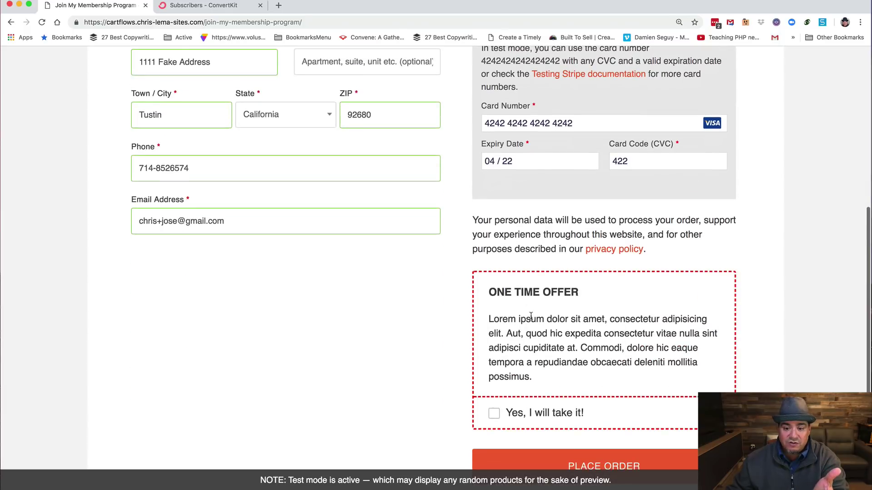
{"action": "scroll", "coordinate": [531, 316], "scroll_direction": "down", "scroll_amount": 3}
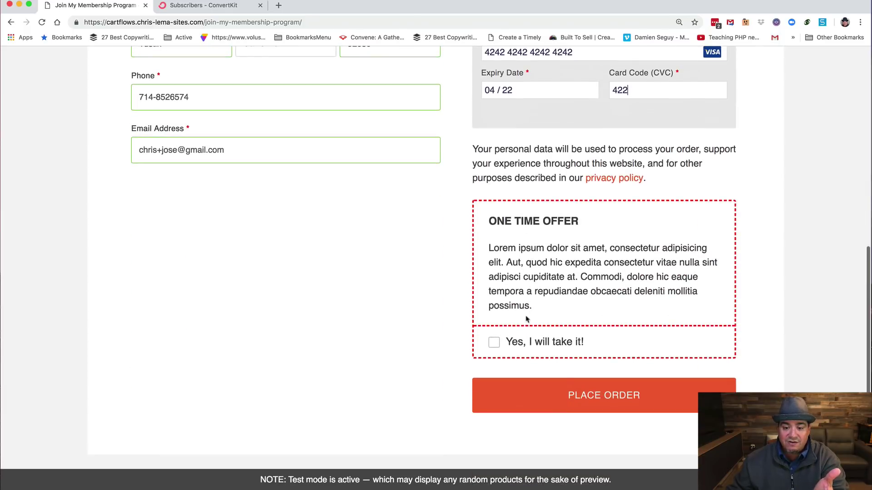
{"action": "left_click", "coordinate": [492, 344]}
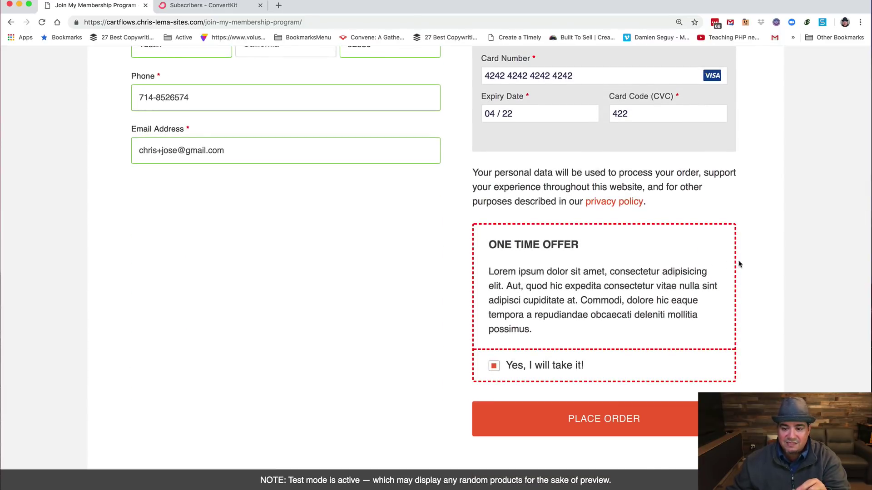
{"action": "scroll", "coordinate": [683, 264], "scroll_direction": "up", "scroll_amount": 10}
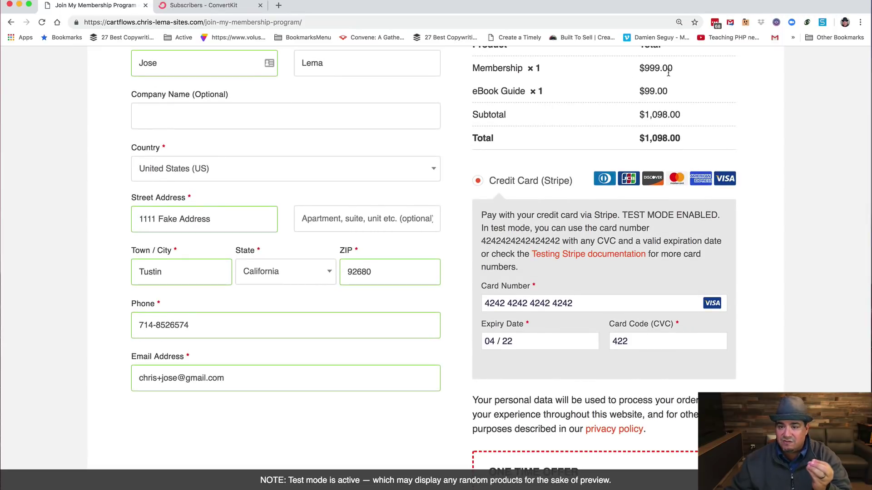
{"action": "scroll", "coordinate": [559, 291], "scroll_direction": "down", "scroll_amount": 4}
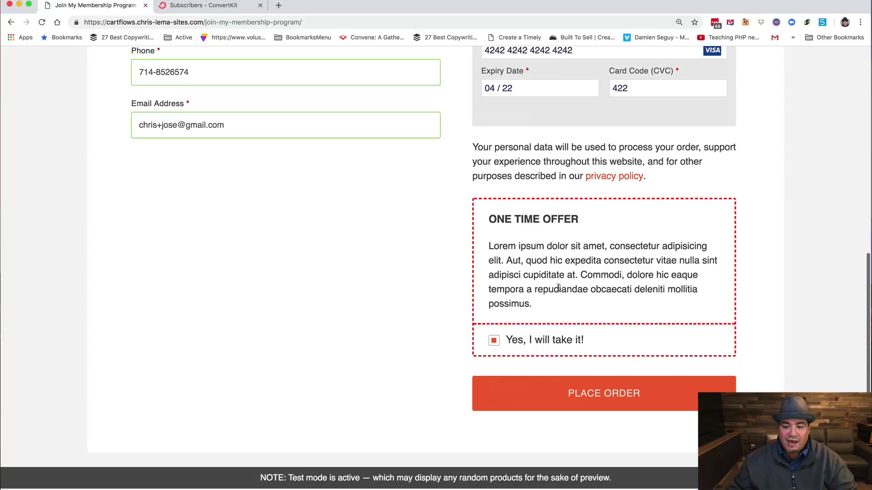
{"action": "scroll", "coordinate": [556, 208], "scroll_direction": "up", "scroll_amount": 1}
{"action": "scroll", "coordinate": [556, 331], "scroll_direction": "down", "scroll_amount": 2}
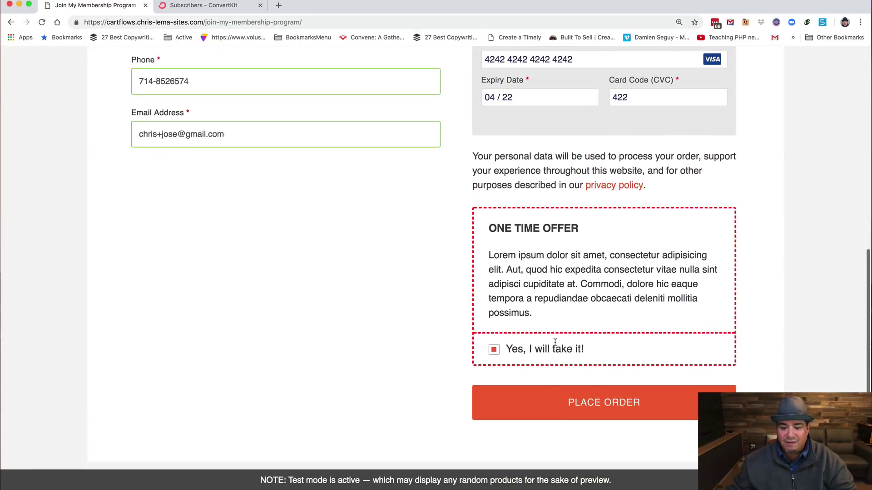
Step: Place the $1,098.00 order, then switch to the ConvertKit Subscribers tab
{"action": "left_click", "coordinate": [591, 396]}
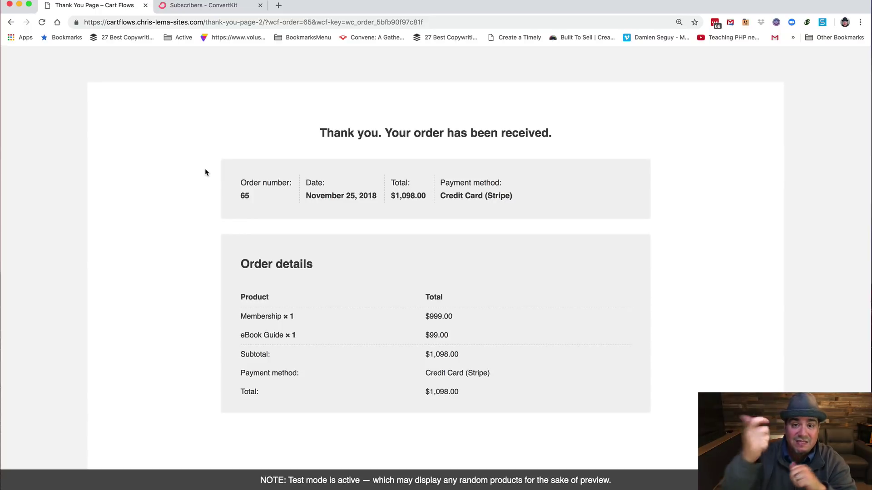
{"action": "left_click", "coordinate": [196, 8]}
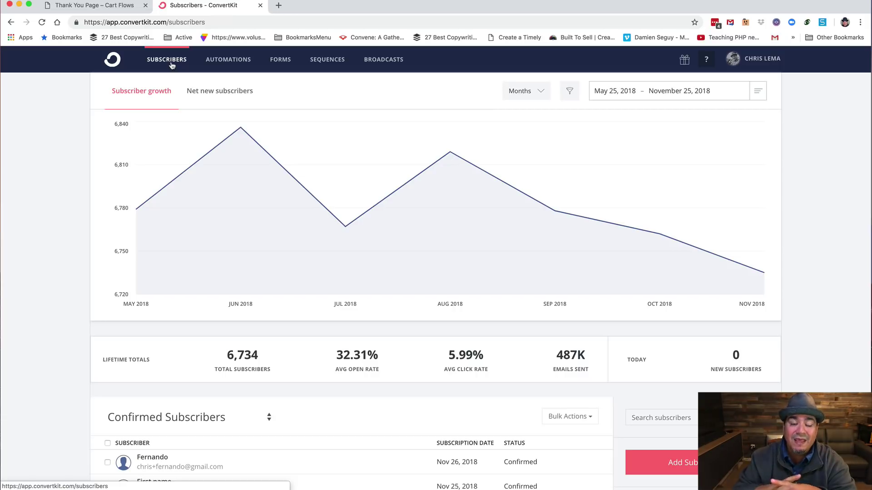
Step: Reload ConvertKit Subscribers and scroll to the confirmed list showing 2 new subscribers today
{"action": "left_click", "coordinate": [172, 65]}
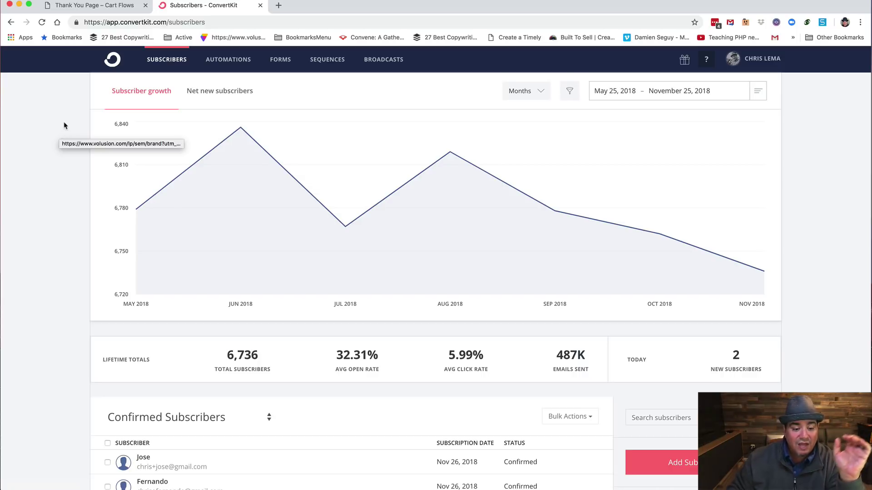
{"action": "scroll", "coordinate": [42, 286], "scroll_direction": "down", "scroll_amount": 5}
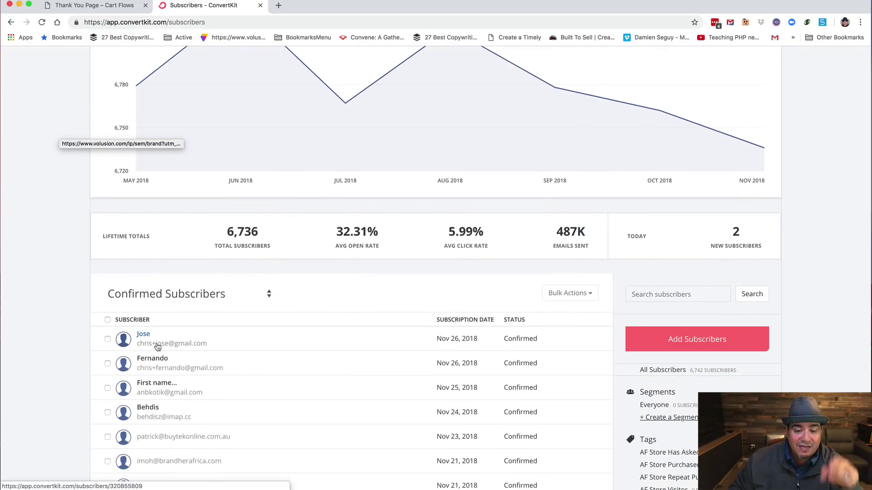
Step: Copy the buyer's CartFlow password from their ConvertKit record, check the CartFlow - Membership tag, return to the order page
{"action": "left_click", "coordinate": [144, 336]}
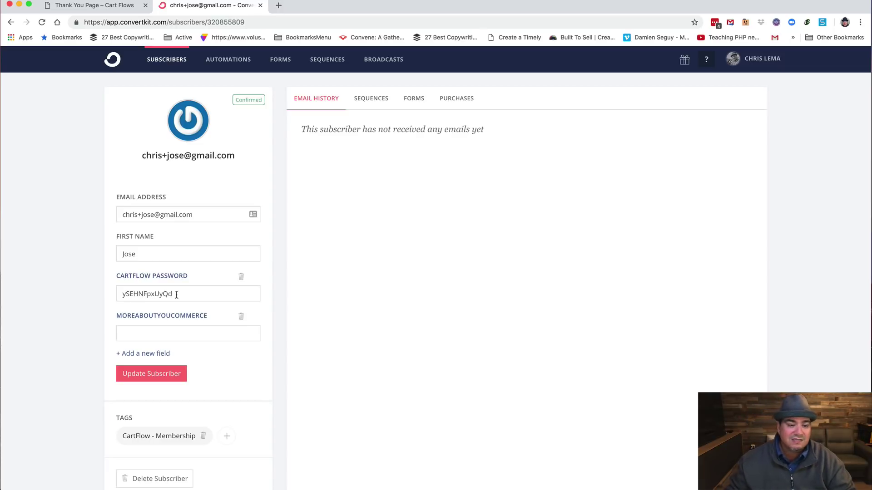
{"action": "left_click", "coordinate": [176, 295]}
{"action": "double_click", "coordinate": [158, 294]}
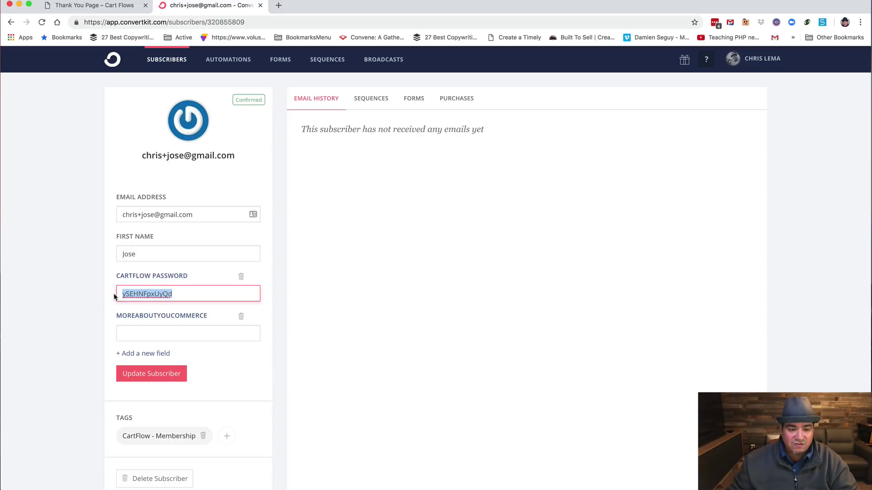
{"action": "scroll", "coordinate": [90, 367], "scroll_direction": "down", "scroll_amount": 3}
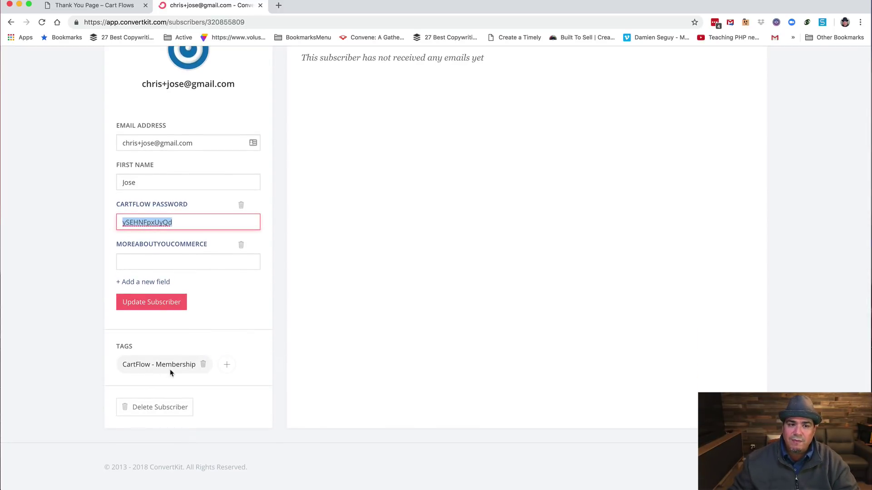
{"action": "left_click", "coordinate": [80, 10]}
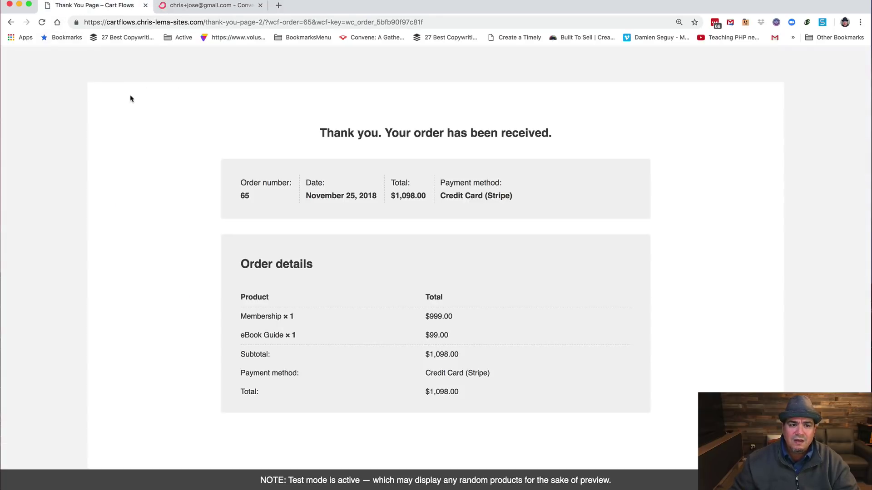
Step: Strip the order path from the address to load the site's Home page
{"action": "left_click_drag", "start_coordinate": [206, 22], "coordinate": [241, 30]}
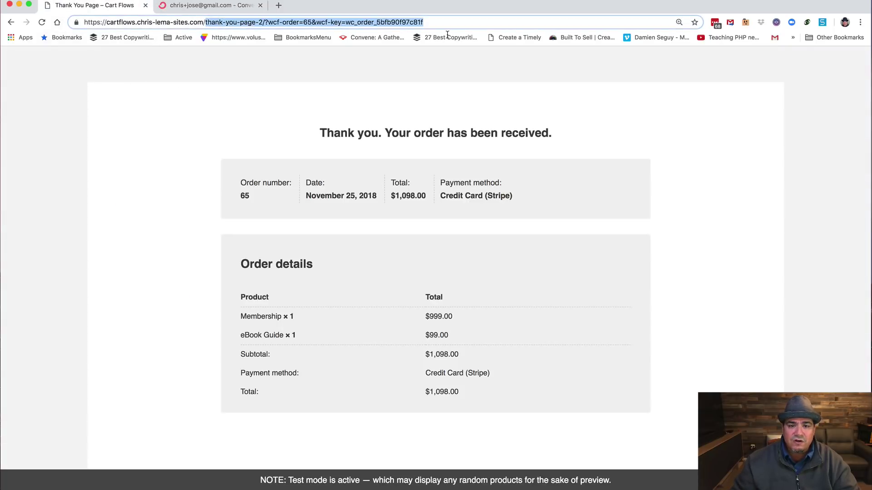
{"action": "key", "text": "BackSpace"}
{"action": "key", "text": "Return"}
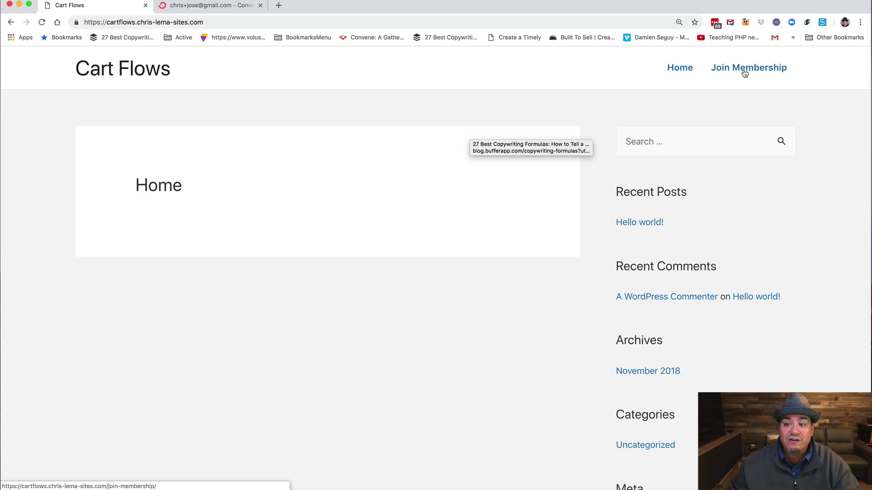
Step: Append /wp-admin to the site address
{"action": "left_click", "coordinate": [190, 25]}
{"action": "left_click", "coordinate": [225, 24]}
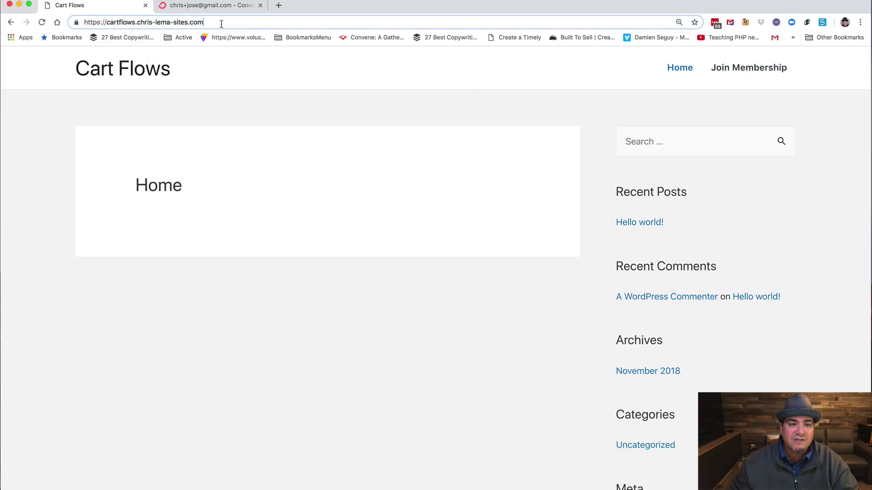
{"action": "type", "text": "/wp"}
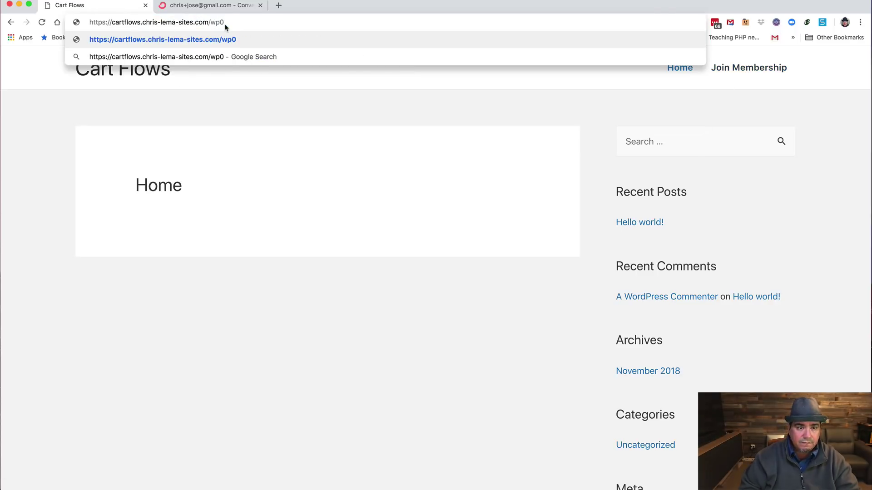
{"action": "type", "text": "-admin"}
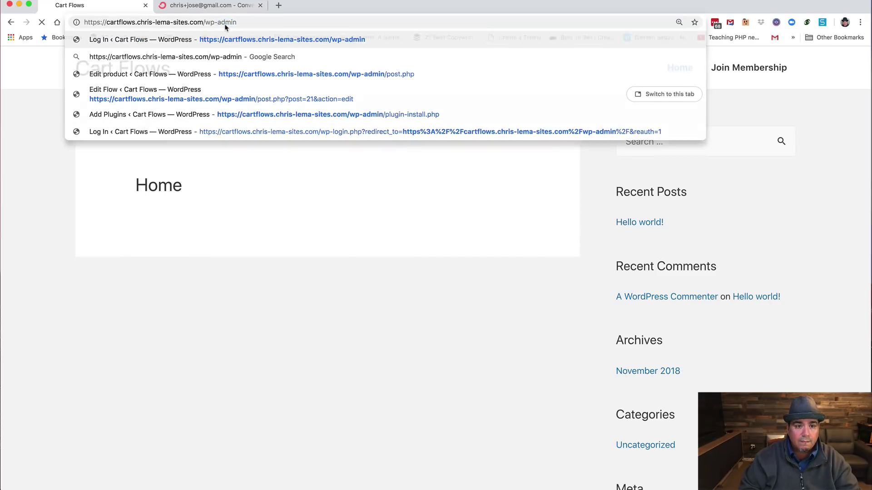
Step: Log in at /wp-admin as the new buyer with their e-mail and the pasted password
{"action": "key", "text": "Return"}
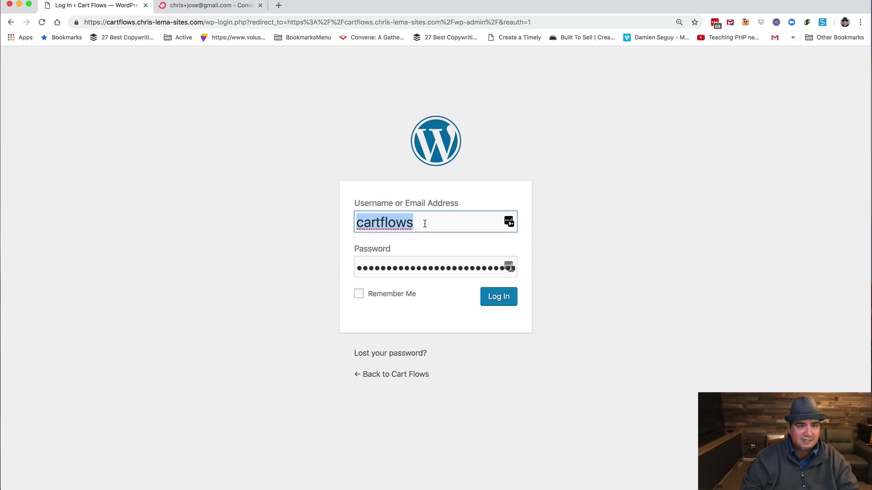
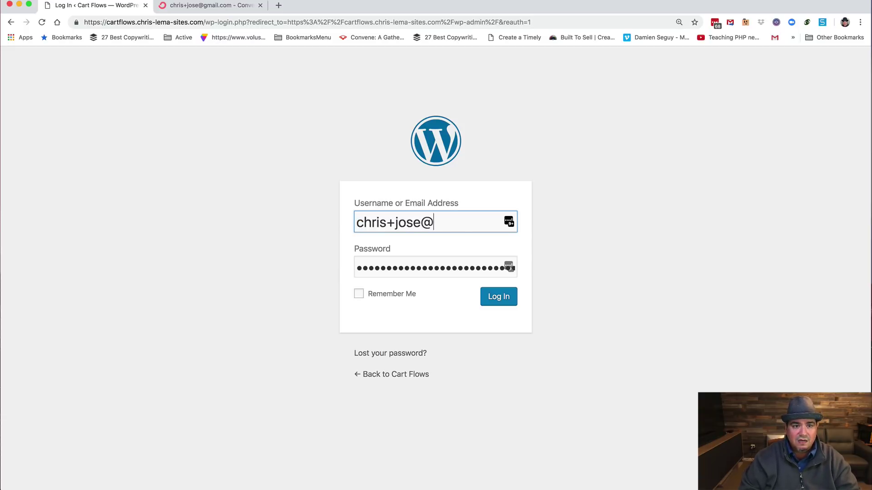
{"action": "key", "text": "Tab"}
{"action": "key", "text": "BackSpace"}
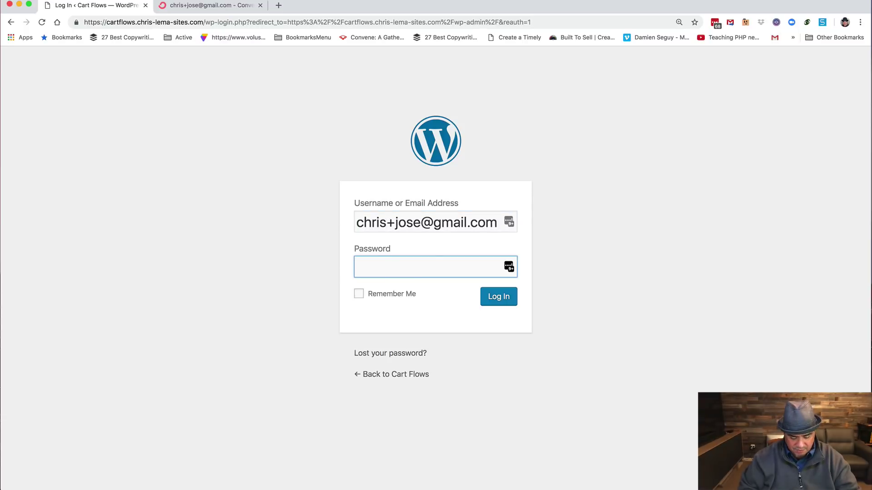
{"action": "key", "text": "super+v"}
{"action": "left_click", "coordinate": [499, 297]}
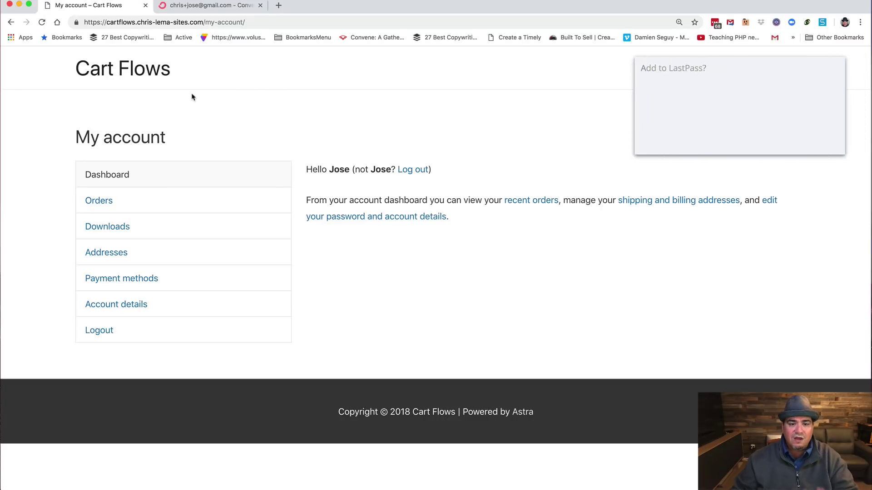
Step: Save the login, view Orders, then open the Membership Information and Your Membership pages
{"action": "left_click", "coordinate": [818, 140]}
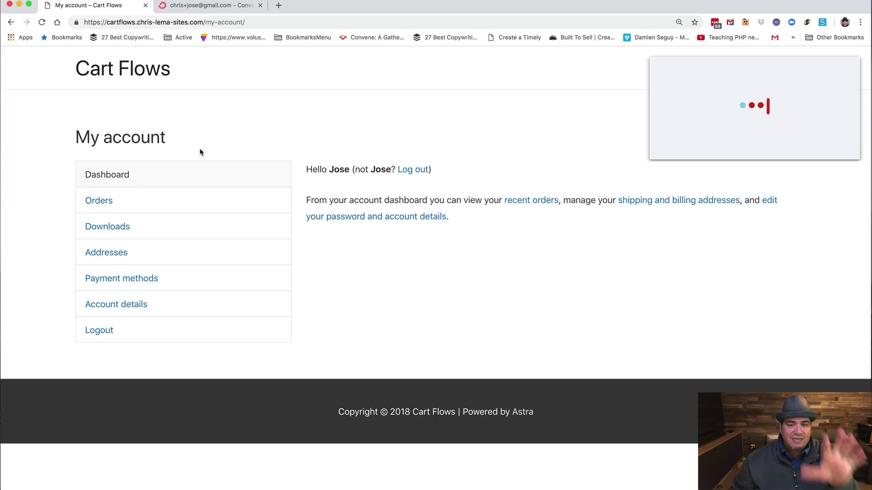
{"action": "left_click", "coordinate": [108, 205]}
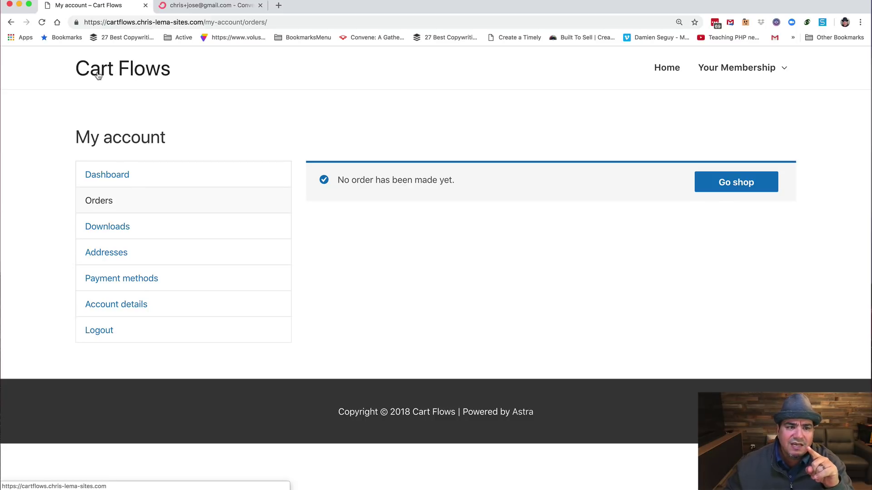
{"action": "mouse_move", "coordinate": [728, 72]}
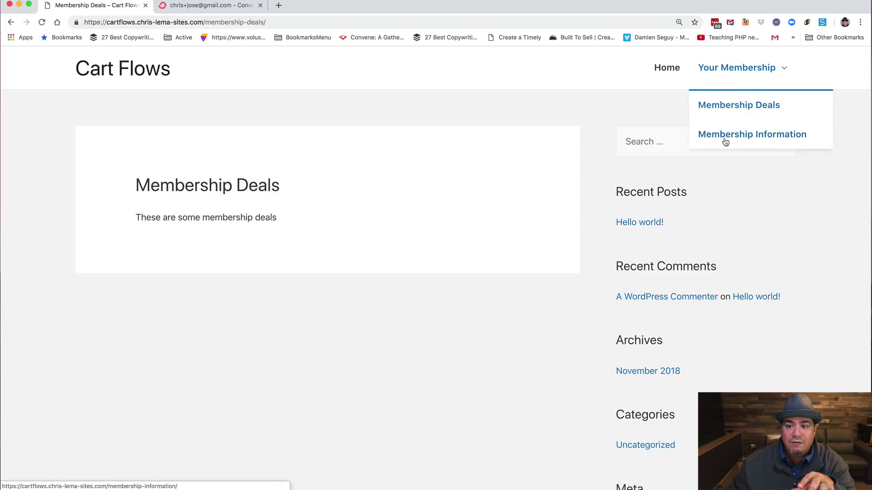
{"action": "left_click", "coordinate": [724, 136]}
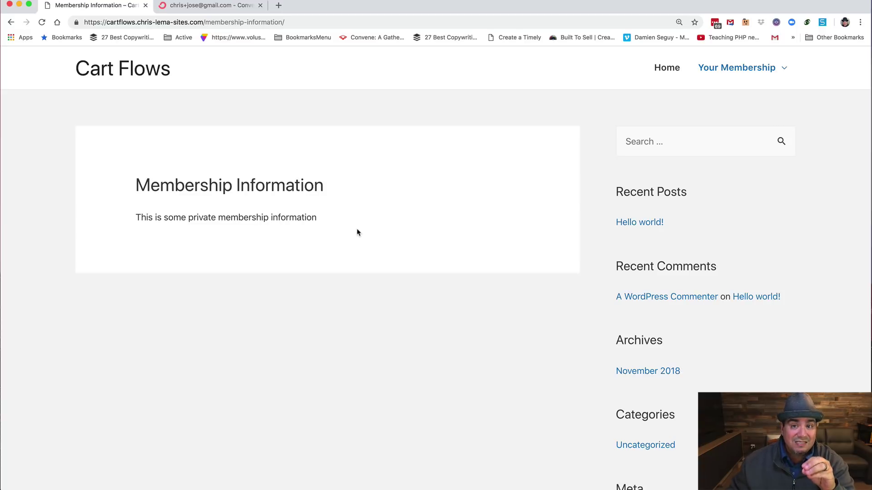
{"action": "left_click", "coordinate": [718, 68]}
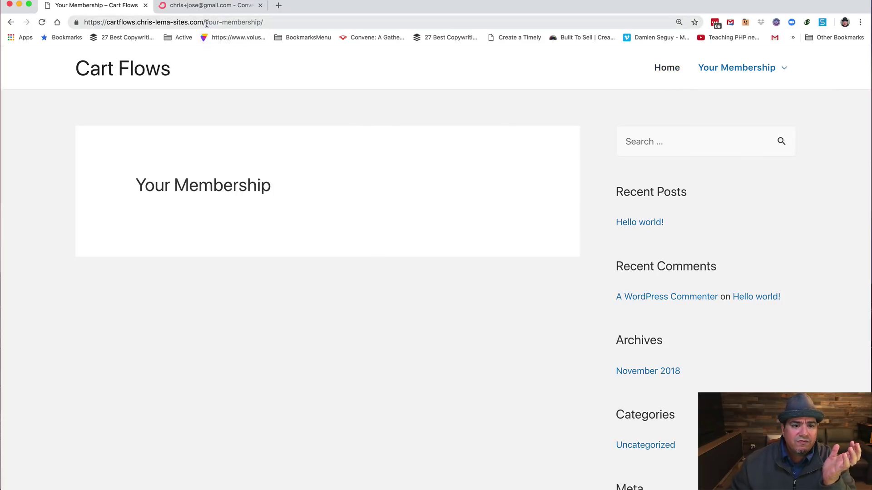
Step: Go to wp-admin and log the buyer out
{"action": "left_click_drag", "start_coordinate": [207, 23], "coordinate": [266, 28]}
{"action": "type", "text": "wp-admin"}
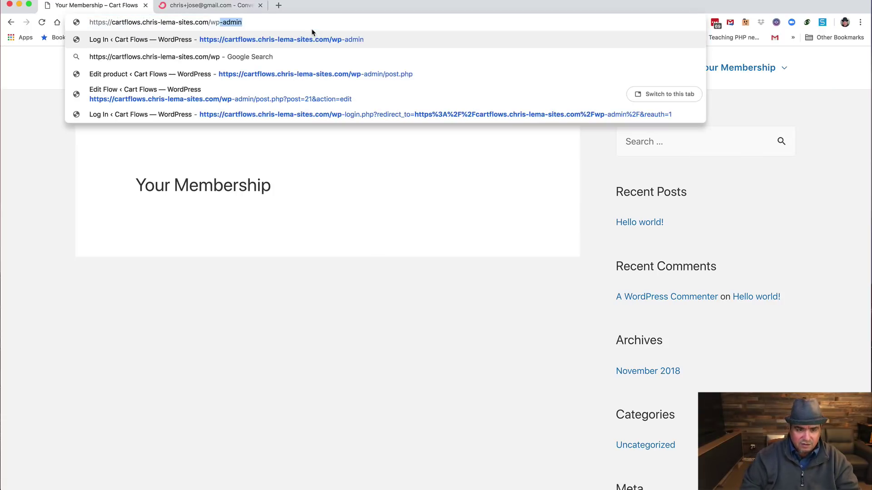
{"action": "key", "text": "Return"}
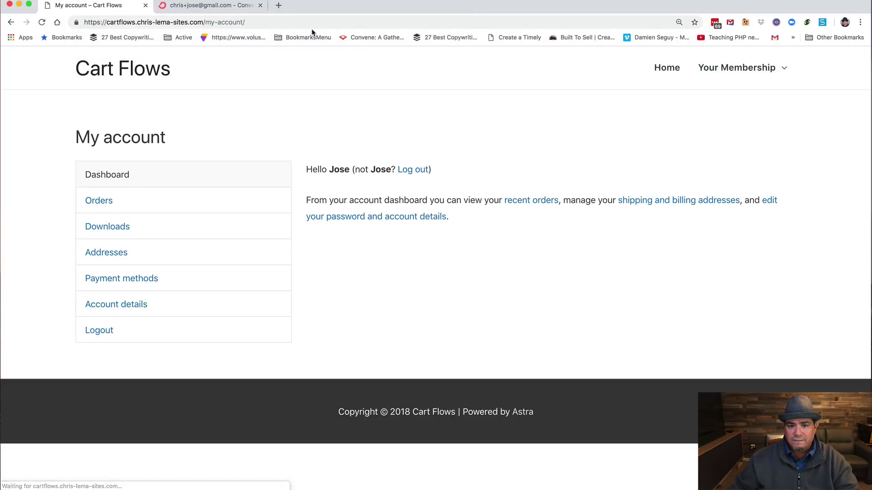
{"action": "left_click", "coordinate": [419, 171]}
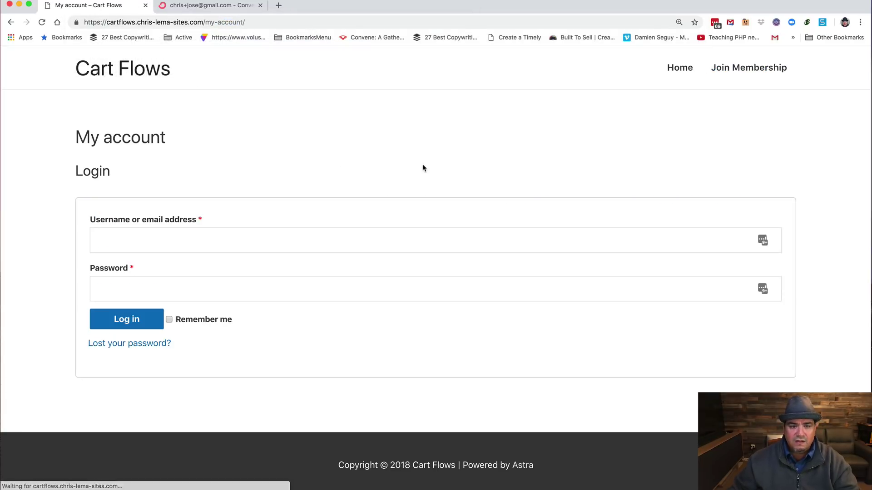
Step: Log in again using the site credentials saved in the password manager
{"action": "left_click", "coordinate": [779, 242]}
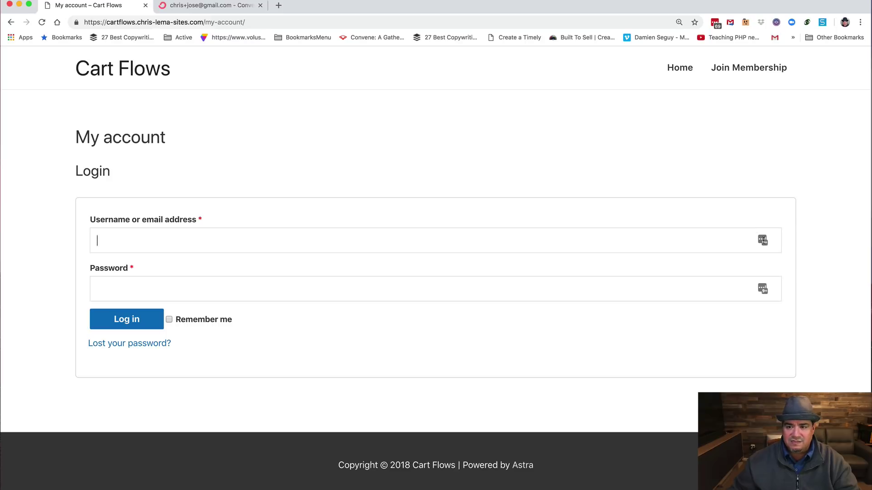
{"action": "left_click", "coordinate": [774, 250]}
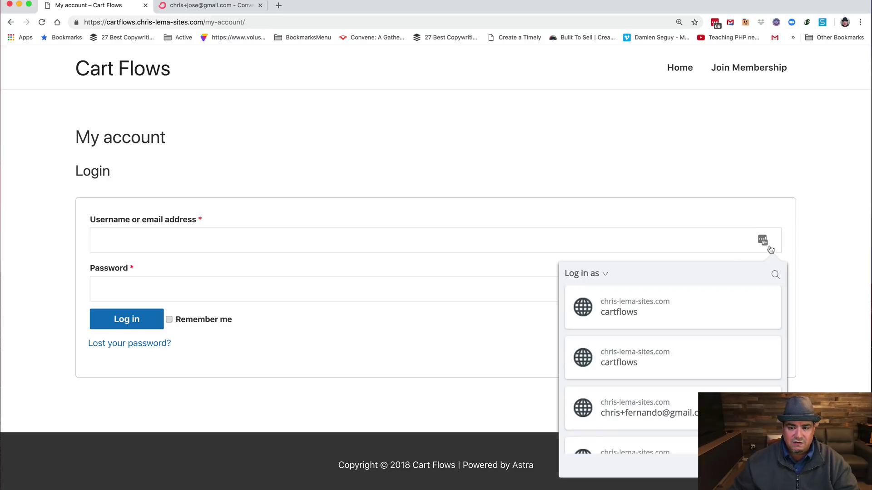
{"action": "left_click", "coordinate": [633, 309]}
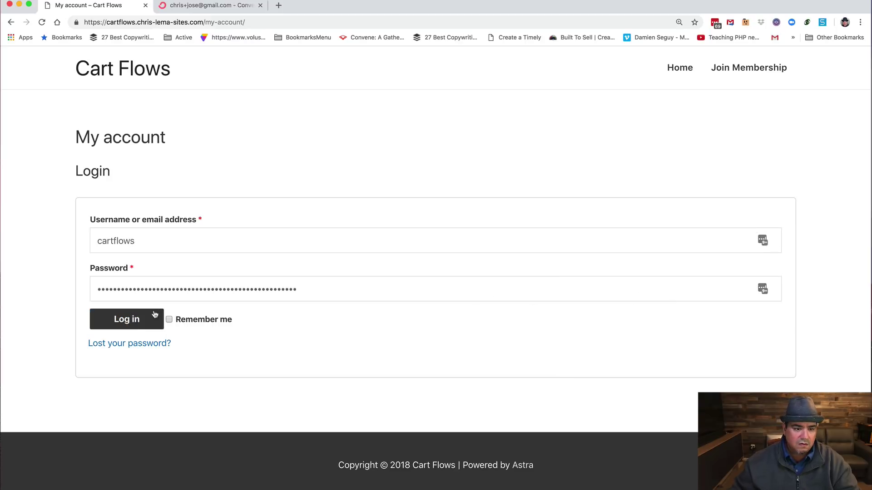
{"action": "left_click", "coordinate": [141, 319]}
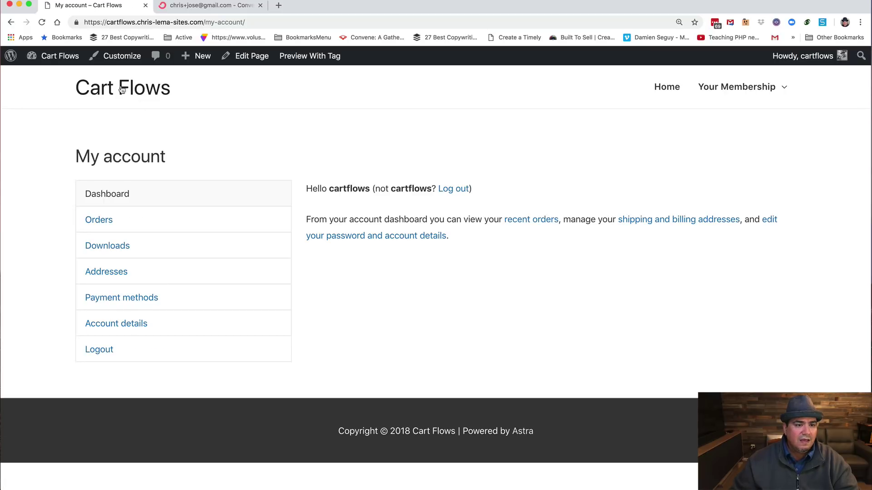
Step: In Appearance > Menus, expand Join Membership to confirm it shows only to logged-out users
{"action": "mouse_move", "coordinate": [57, 56]}
{"action": "left_click", "coordinate": [51, 77]}
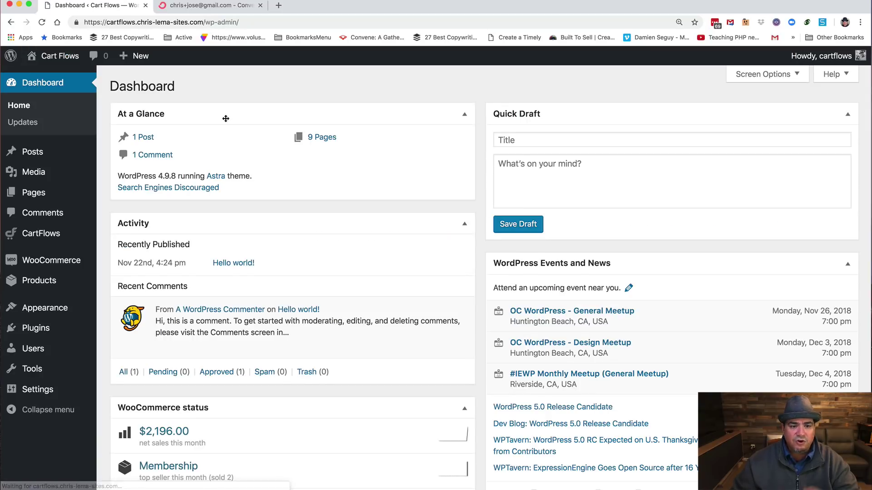
{"action": "mouse_move", "coordinate": [69, 308]}
{"action": "mouse_move", "coordinate": [66, 246]}
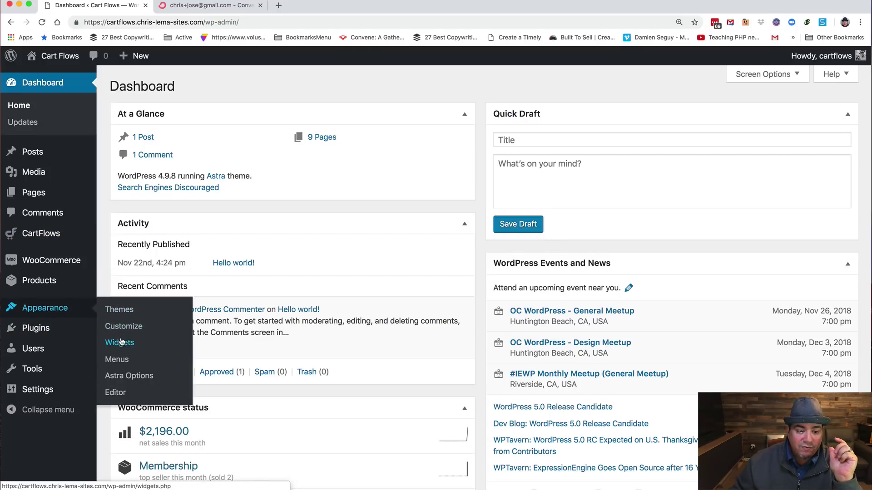
{"action": "left_click", "coordinate": [116, 359]}
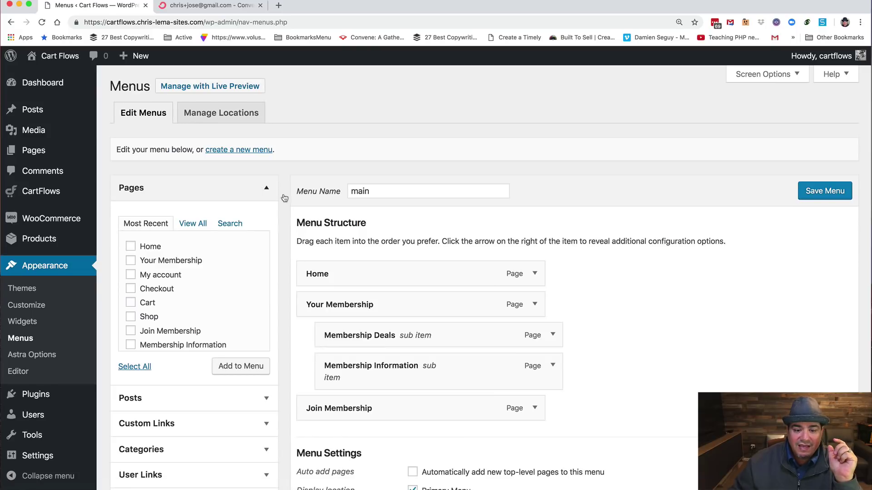
{"action": "left_click", "coordinate": [535, 408]}
{"action": "scroll", "coordinate": [606, 382], "scroll_direction": "down", "scroll_amount": 5}
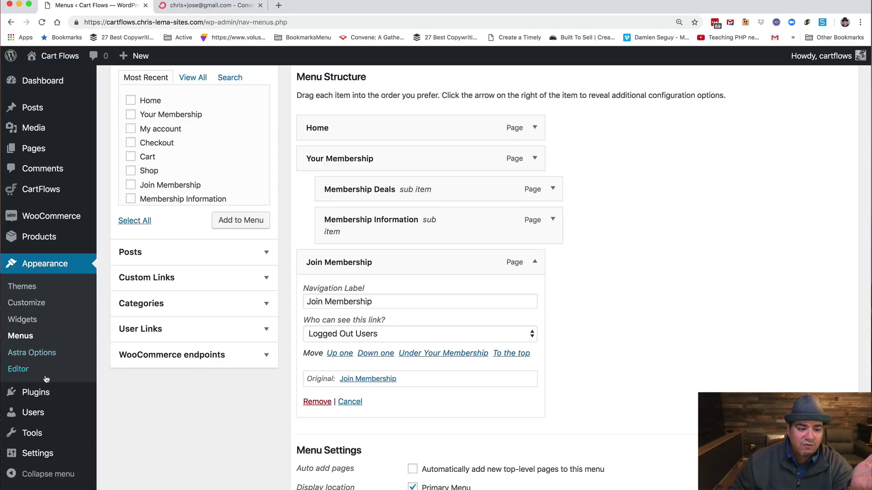
Step: Filter Installed Plugins to Active (7) and review User Menus, WP Fusion and CartFlows
{"action": "mouse_move", "coordinate": [59, 391]}
{"action": "left_click", "coordinate": [122, 395]}
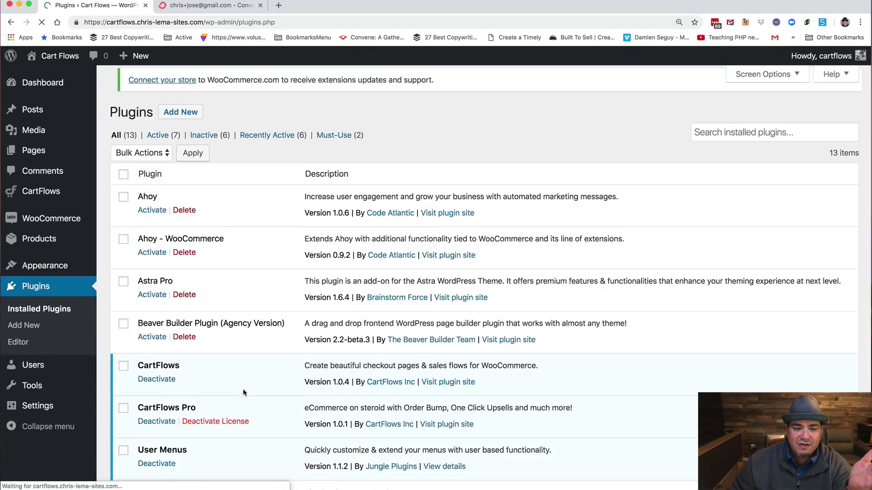
{"action": "left_click", "coordinate": [157, 144]}
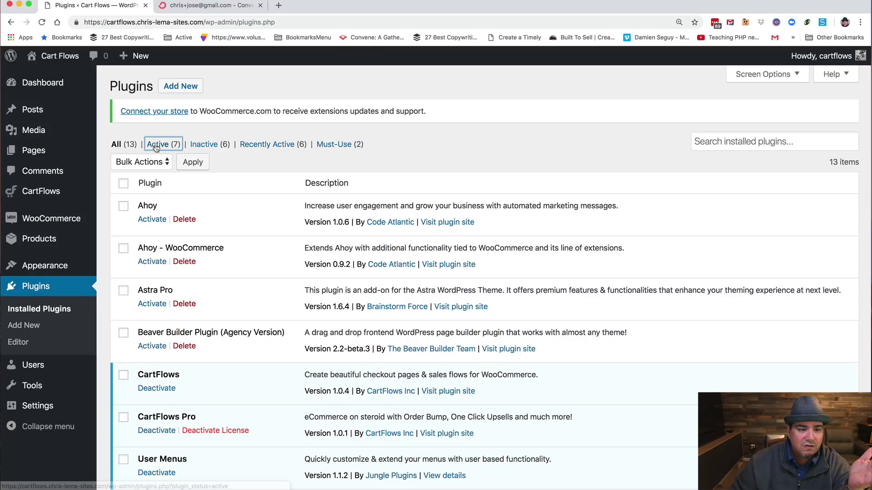
{"action": "scroll", "coordinate": [230, 302], "scroll_direction": "down", "scroll_amount": 3}
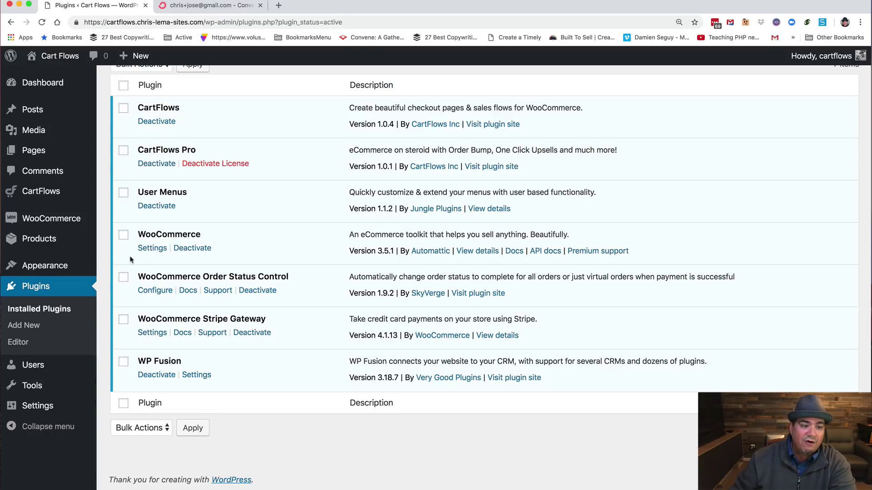
Step: Open Settings > WP Fusion and review the General Settings
{"action": "mouse_move", "coordinate": [96, 411]}
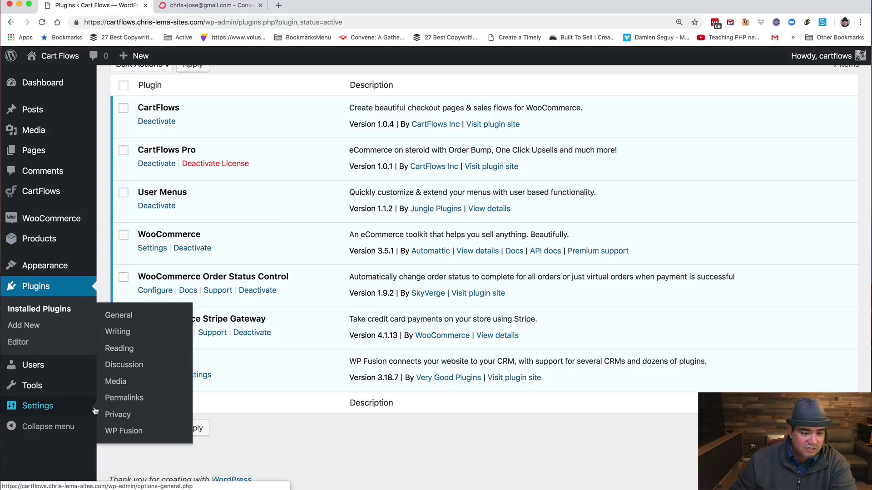
{"action": "left_click", "coordinate": [114, 430]}
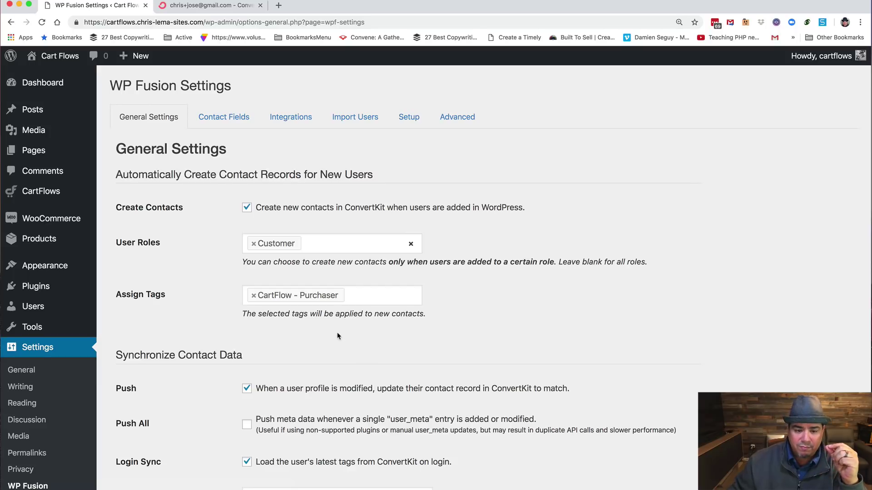
{"action": "scroll", "coordinate": [338, 336], "scroll_direction": "down", "scroll_amount": 1}
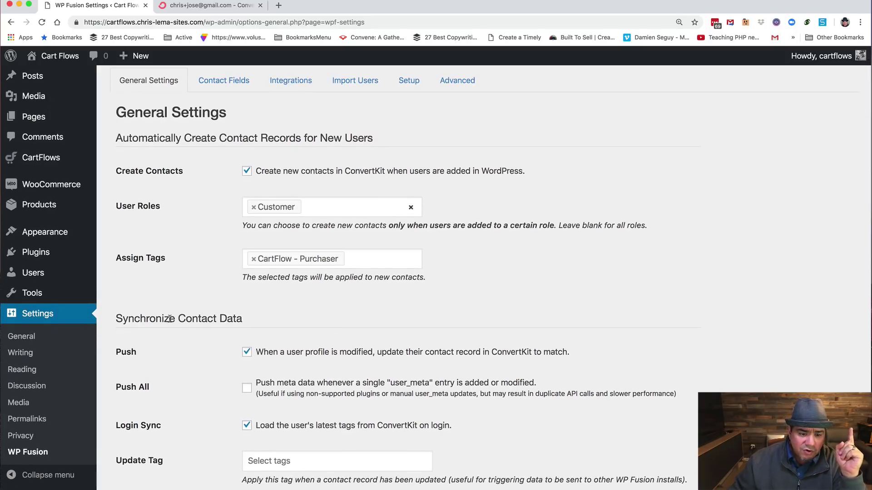
Step: Open the WooCommerce Products list in a new browser tab
{"action": "mouse_move", "coordinate": [41, 207]}
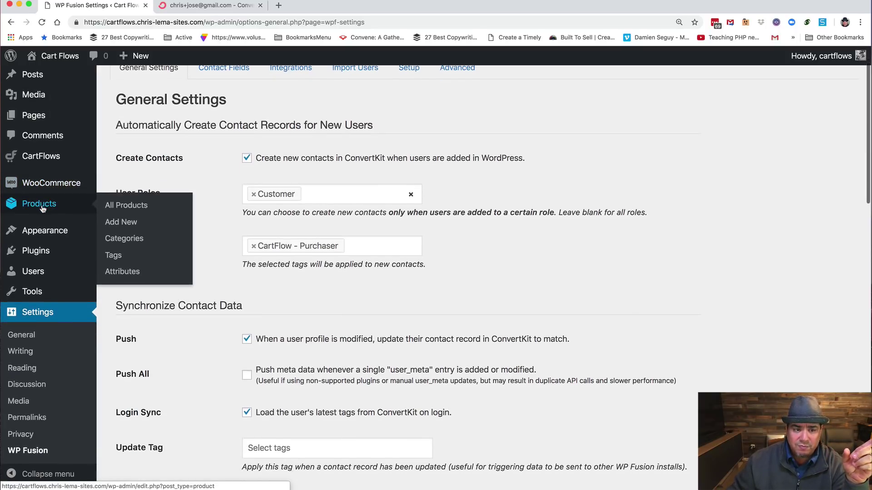
{"action": "scroll", "coordinate": [42, 207], "scroll_direction": "down", "scroll_amount": 1}
{"action": "right_click", "coordinate": [40, 207]}
{"action": "left_click", "coordinate": [84, 209]}
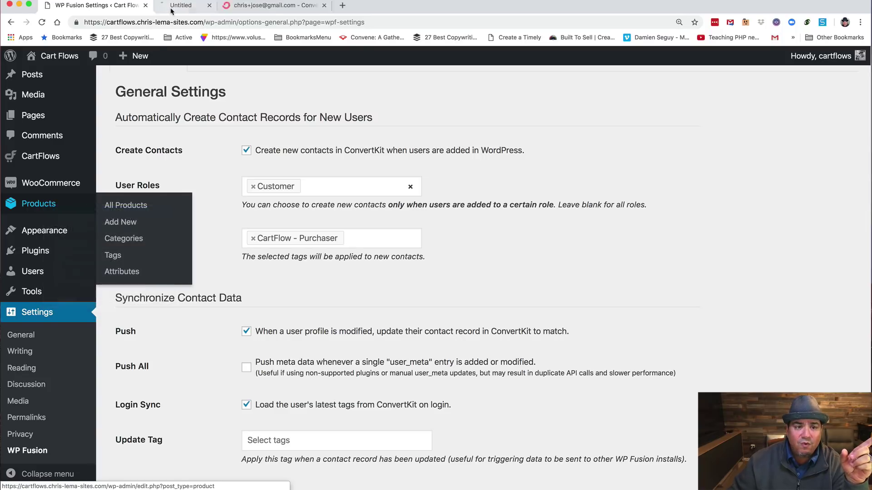
Step: Edit the Membership product and view its WP Fusion tab applying the CartFlow - Membership tag
{"action": "left_click", "coordinate": [175, 9]}
{"action": "left_click", "coordinate": [205, 204]}
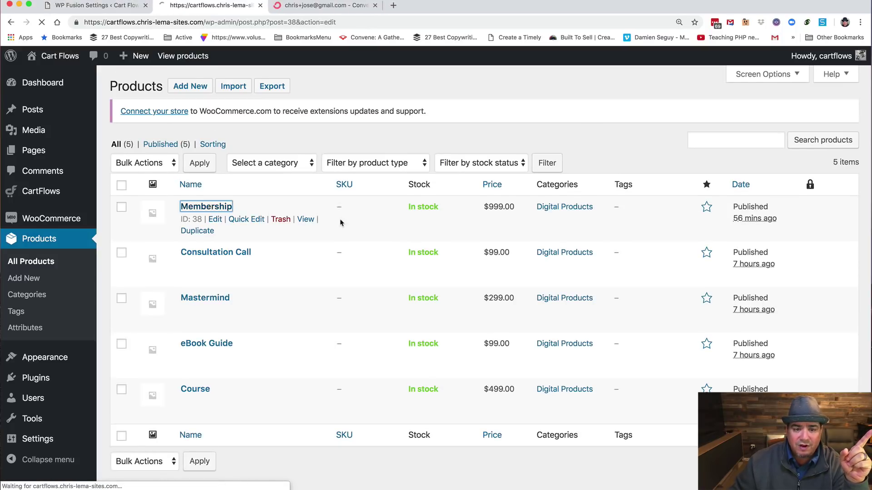
{"action": "scroll", "coordinate": [177, 321], "scroll_direction": "down", "scroll_amount": 5}
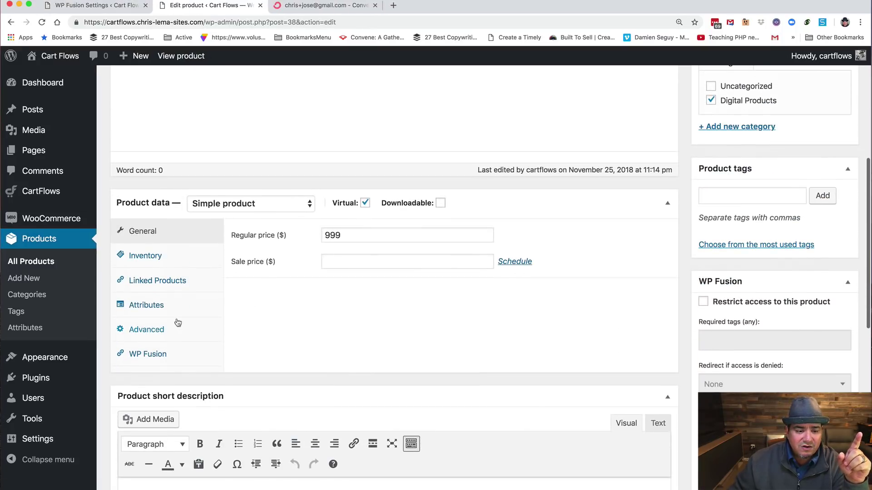
{"action": "left_click", "coordinate": [148, 353]}
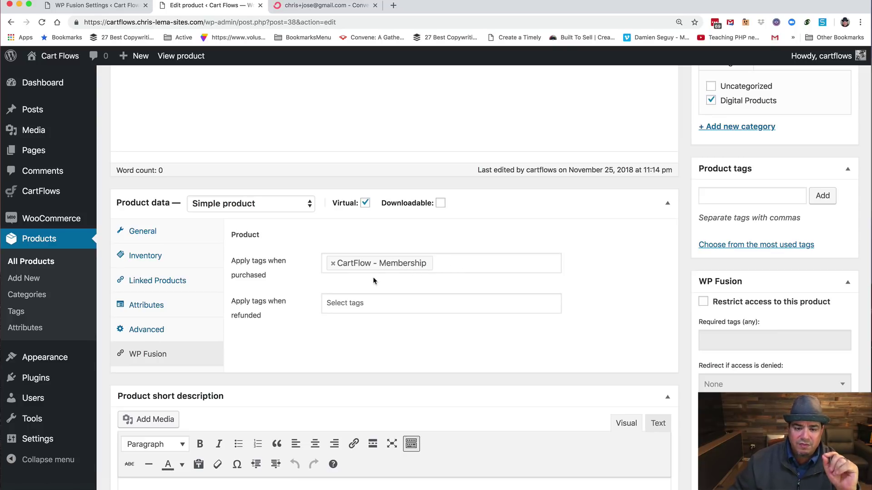
{"action": "scroll", "coordinate": [298, 251], "scroll_direction": "up", "scroll_amount": 6}
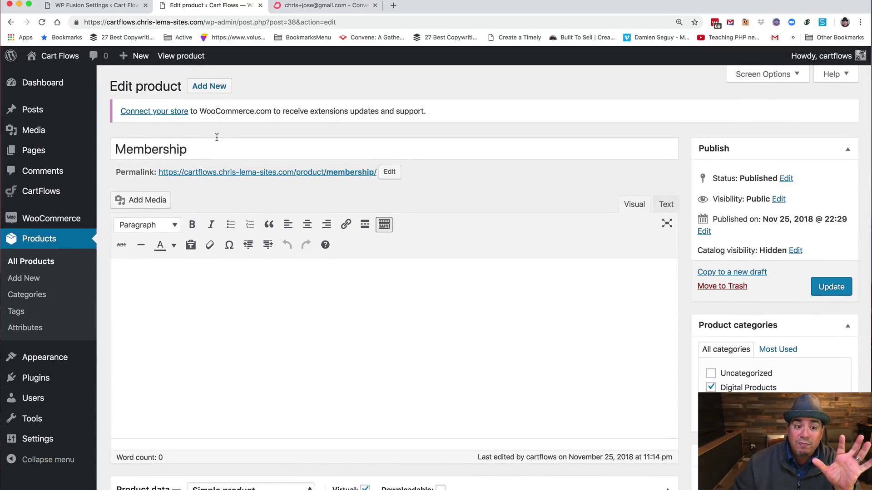
Step: In the WP Fusion Settings tab, review Restrict Content Access and the Oops! restricted message
{"action": "left_click", "coordinate": [102, 7]}
{"action": "scroll", "coordinate": [197, 365], "scroll_direction": "down", "scroll_amount": 3}
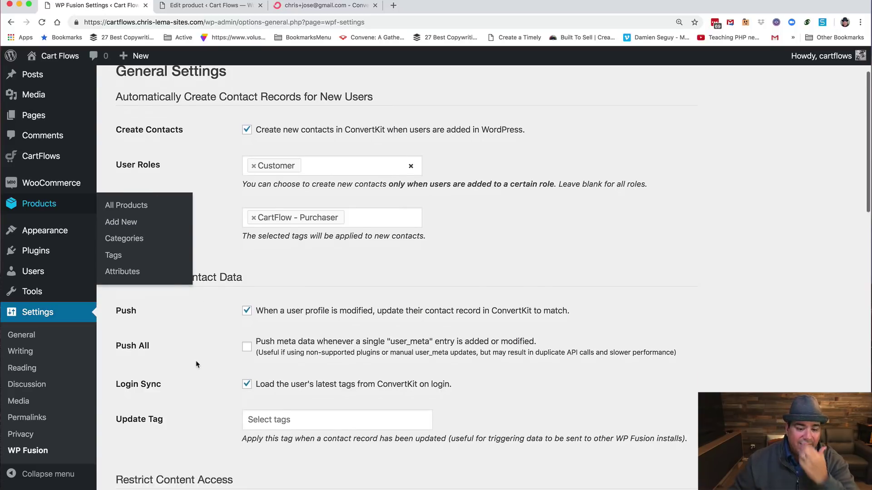
{"action": "scroll", "coordinate": [196, 364], "scroll_direction": "down", "scroll_amount": 4}
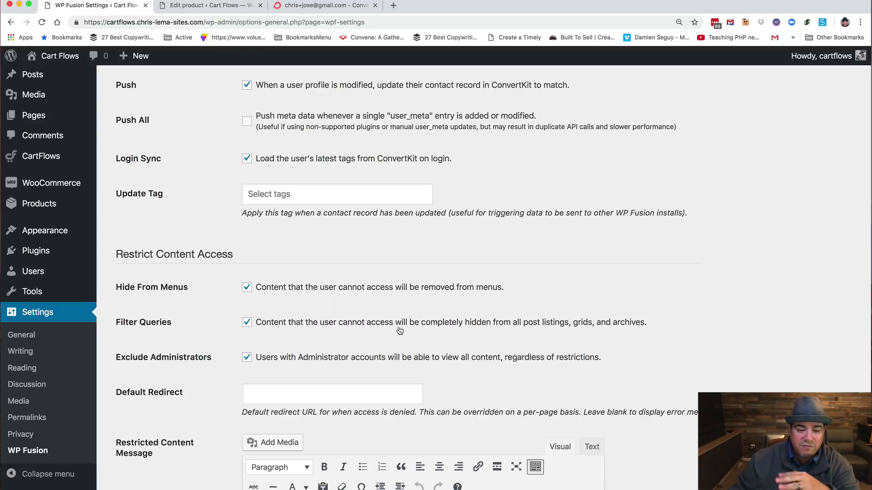
{"action": "scroll", "coordinate": [319, 341], "scroll_direction": "down", "scroll_amount": 5}
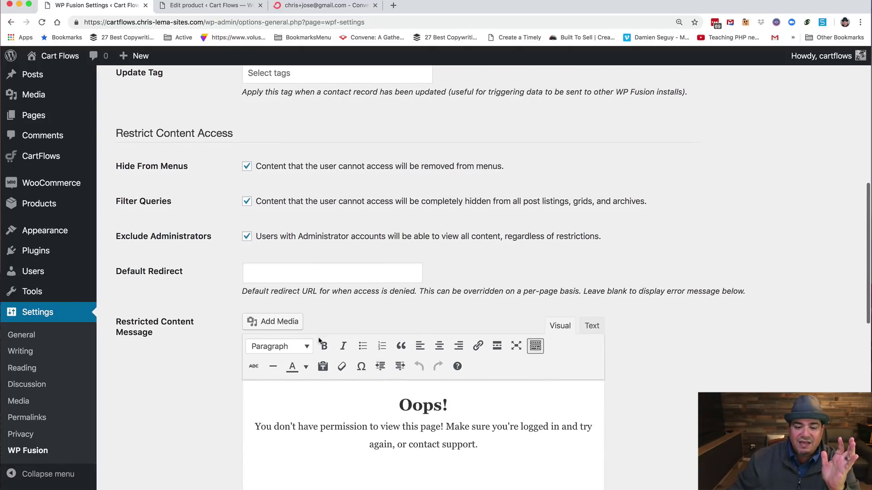
{"action": "scroll", "coordinate": [318, 343], "scroll_direction": "down", "scroll_amount": 4}
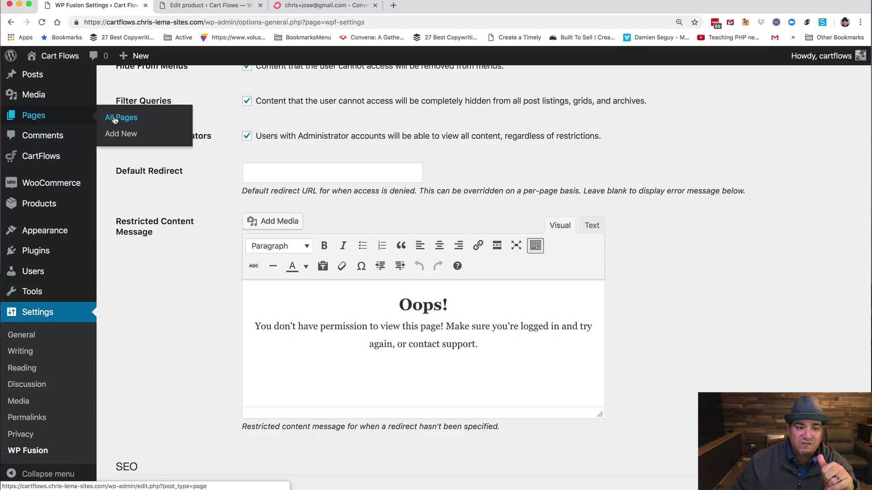
Step: Edit the Membership Deals page and view its WP Fusion box requiring the CartFlow - Membership tag
{"action": "left_click", "coordinate": [119, 118]}
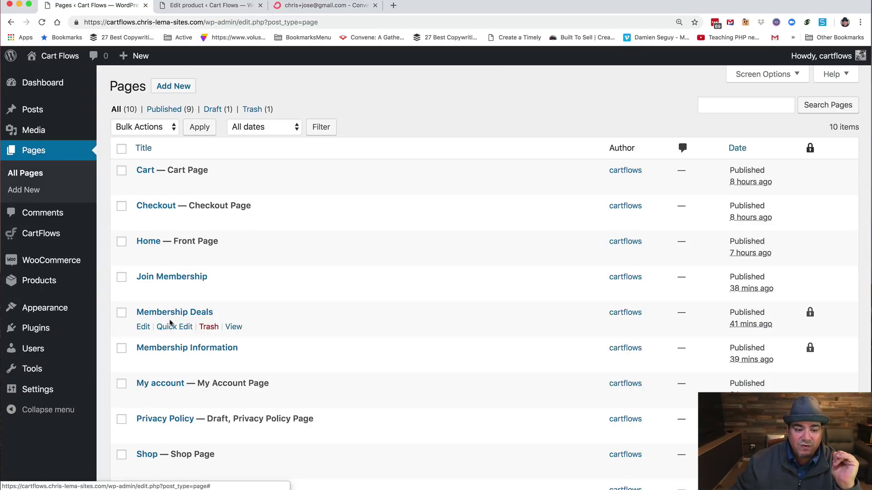
{"action": "left_click", "coordinate": [171, 313]}
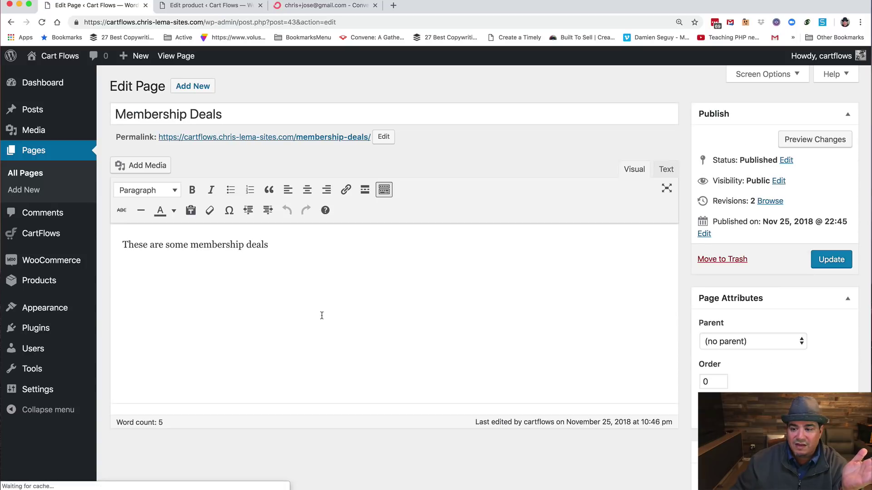
{"action": "scroll", "coordinate": [804, 391], "scroll_direction": "down", "scroll_amount": 3}
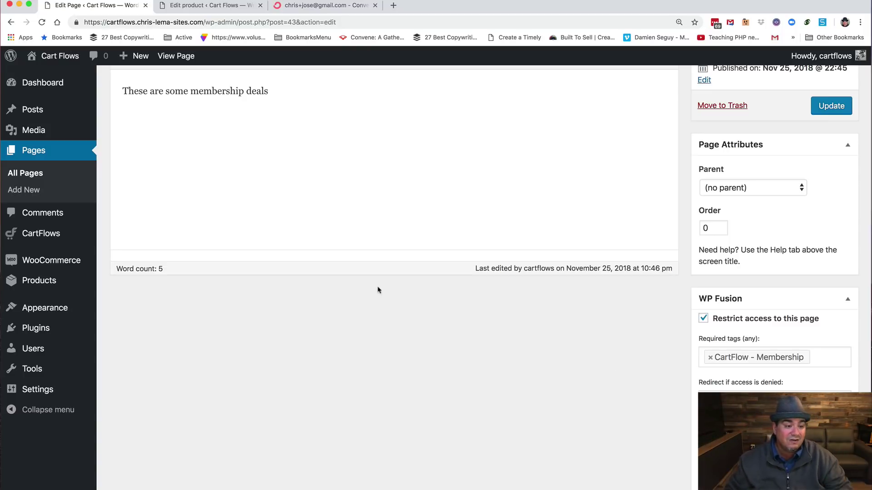
Step: Reopen WP Fusion settings and review Customer contact creation, Push and Login Sync options
{"action": "mouse_move", "coordinate": [23, 388]}
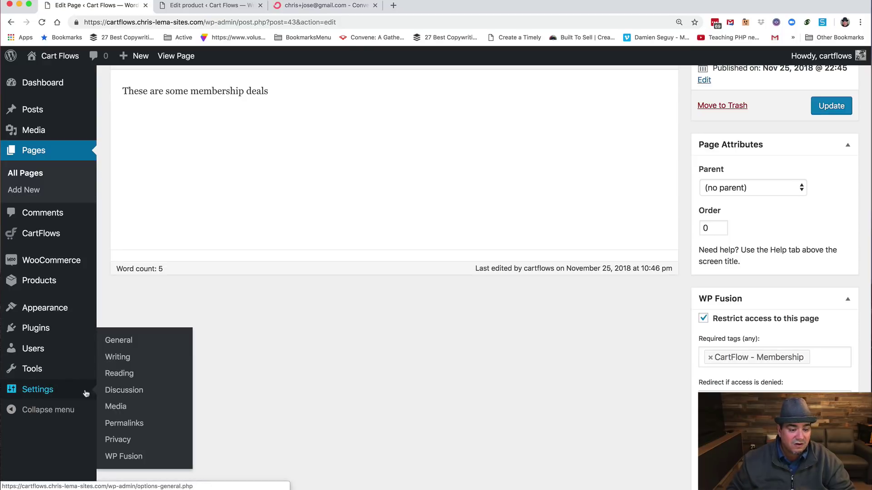
{"action": "left_click", "coordinate": [124, 456]}
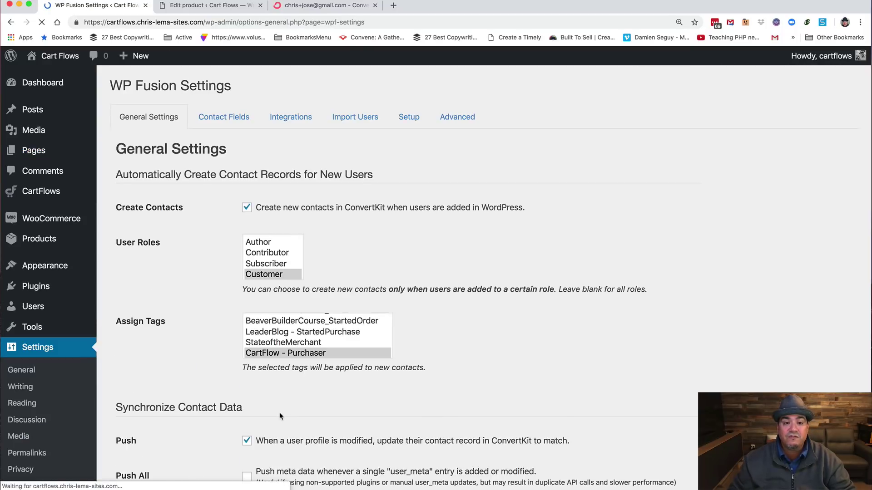
{"action": "scroll", "coordinate": [275, 395], "scroll_direction": "down", "scroll_amount": 4}
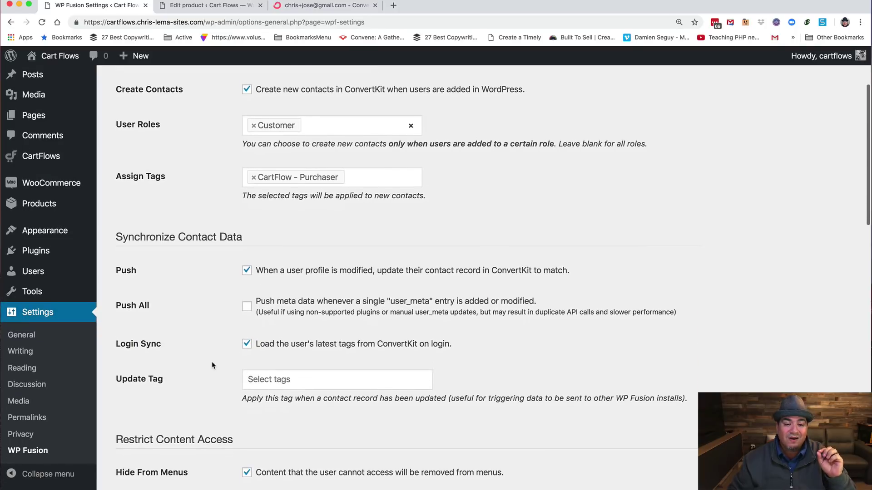